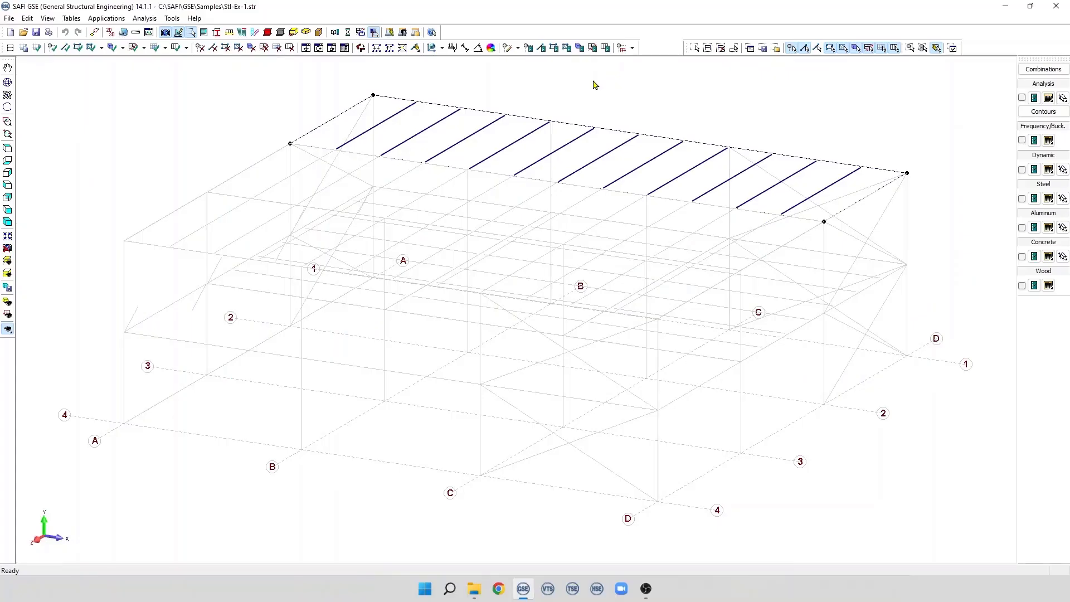
Step: Select the highlighted roof surface between grid lines 1 and 2 and open its surface load definition
click(522, 144)
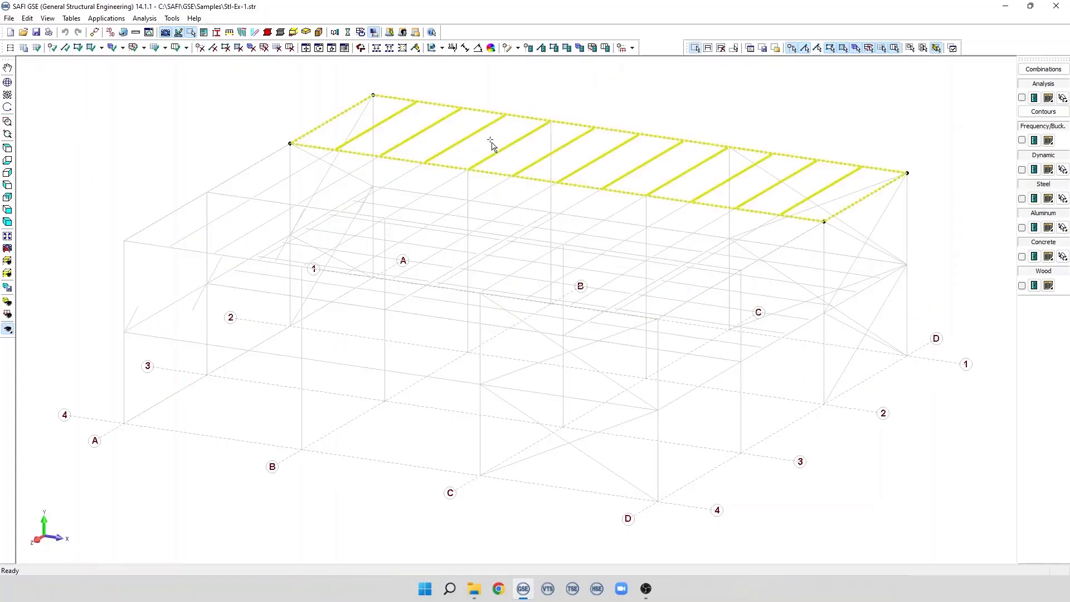
click(632, 48)
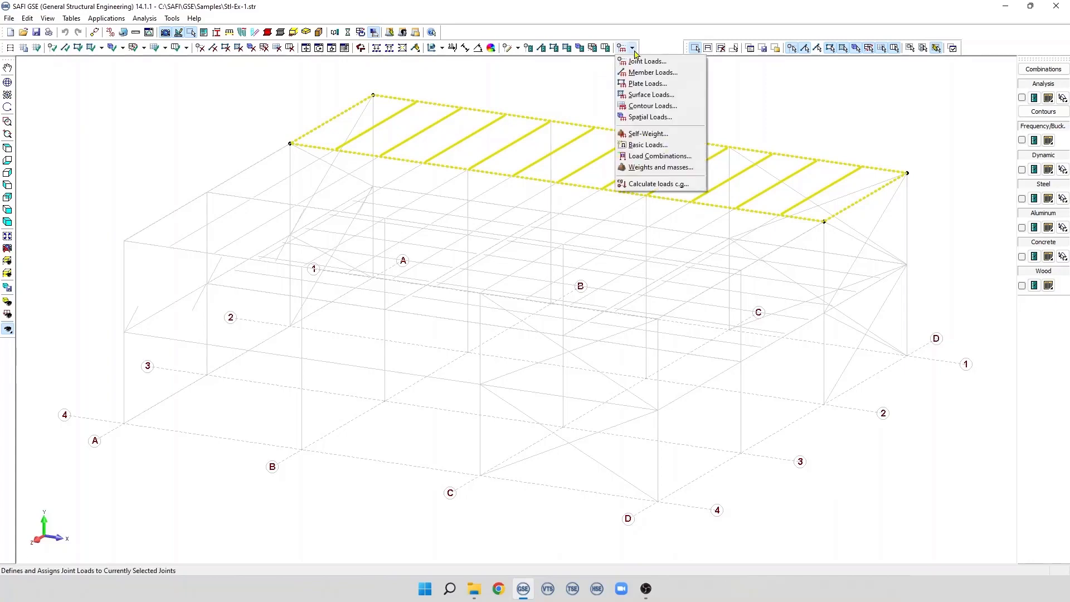
click(666, 96)
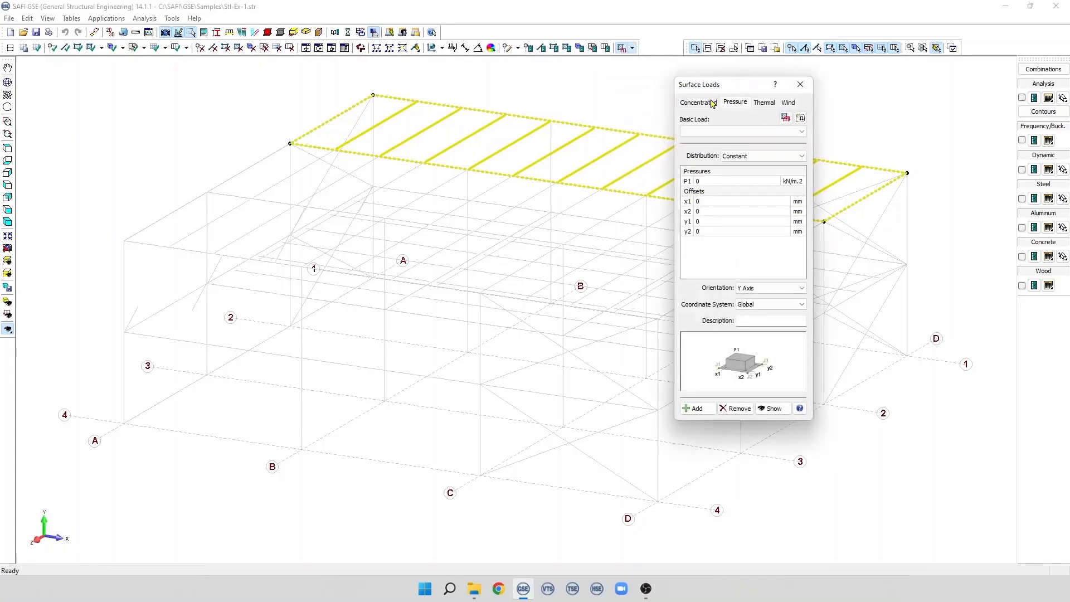
Step: Review the concentrated, pressure, thermal and wind load options available for surfaces
click(703, 105)
click(733, 103)
click(762, 104)
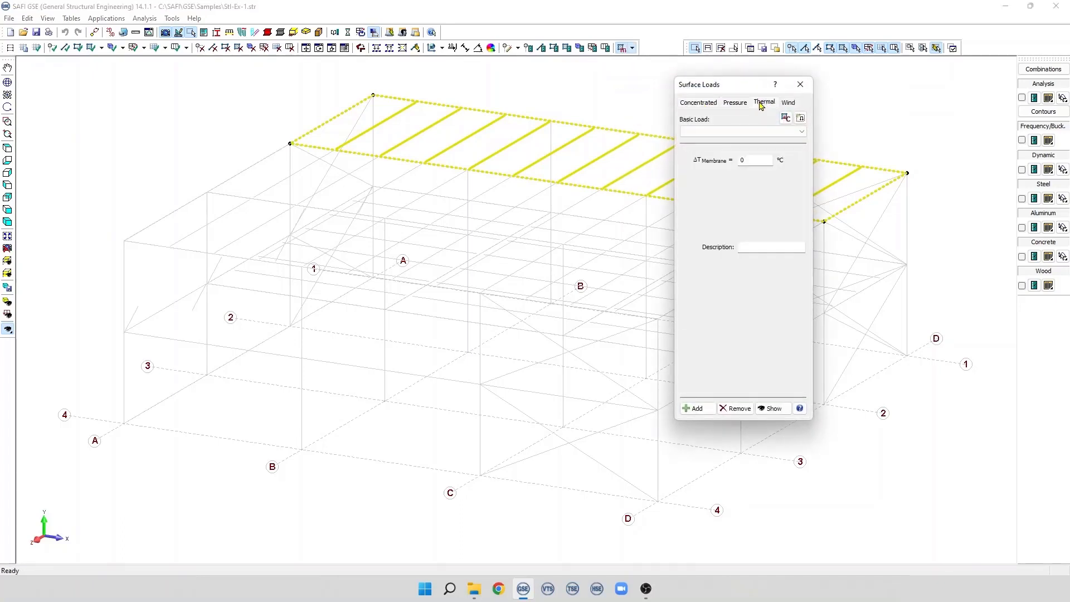
click(790, 103)
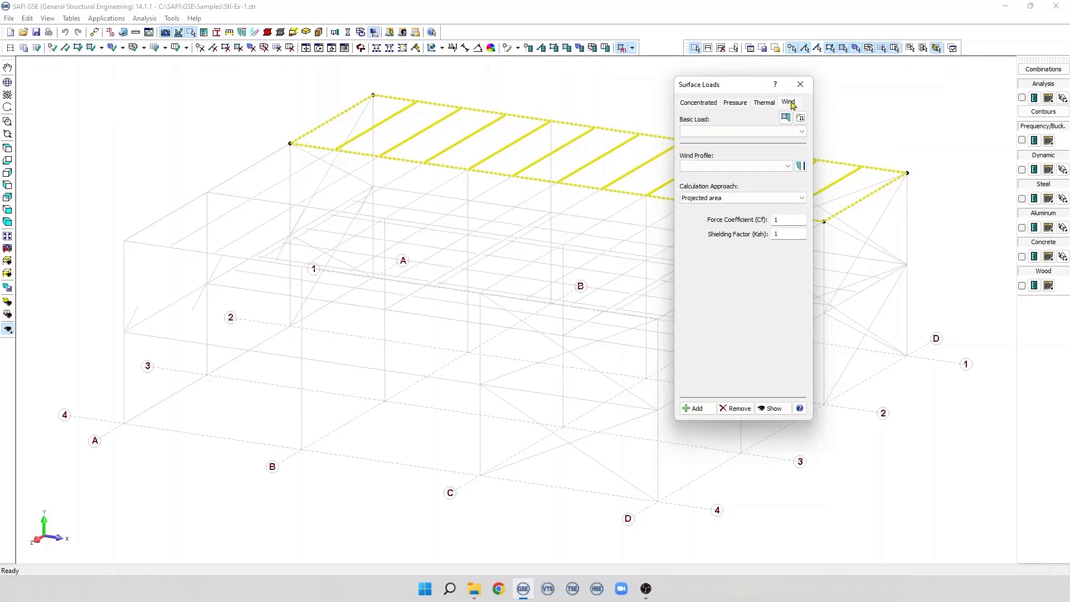
click(703, 104)
Step: Define a concentrated surface load under basic load 1 - Dead with force Py set to -10 kN
drag(724, 85, 816, 77)
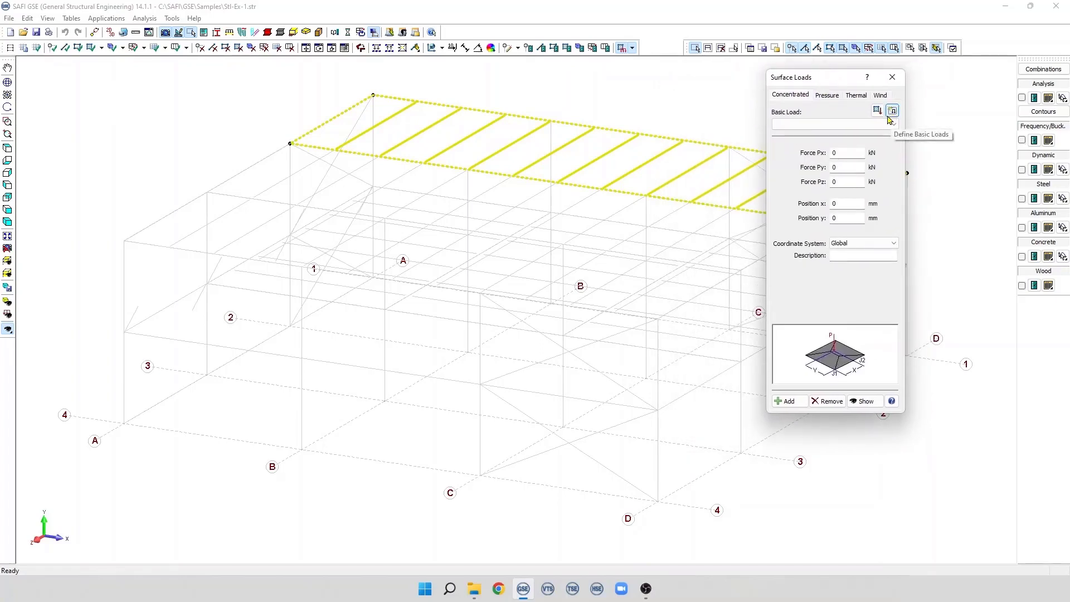
click(802, 124)
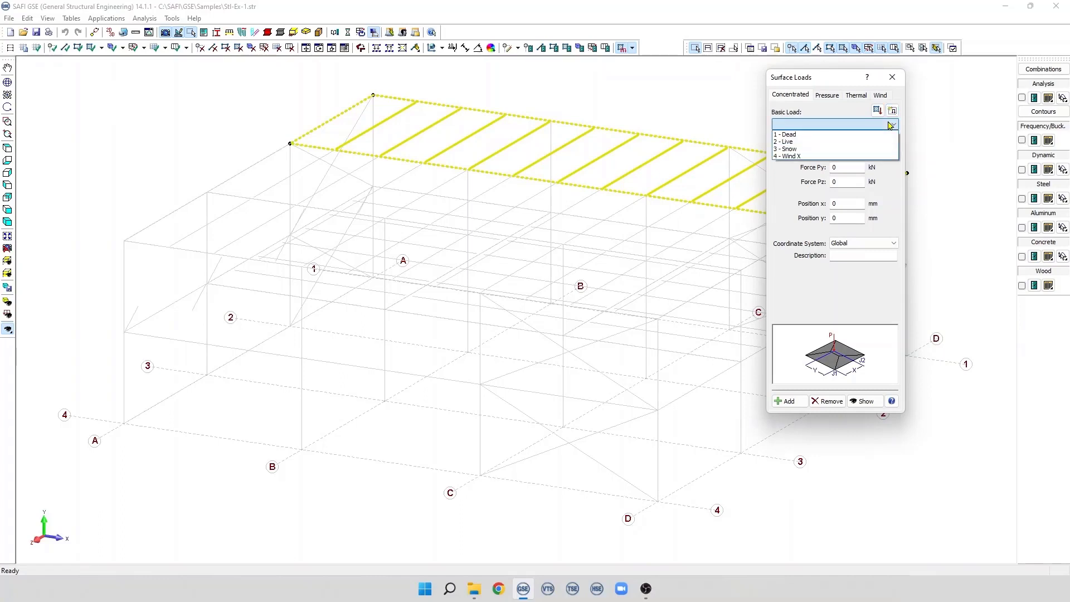
click(795, 135)
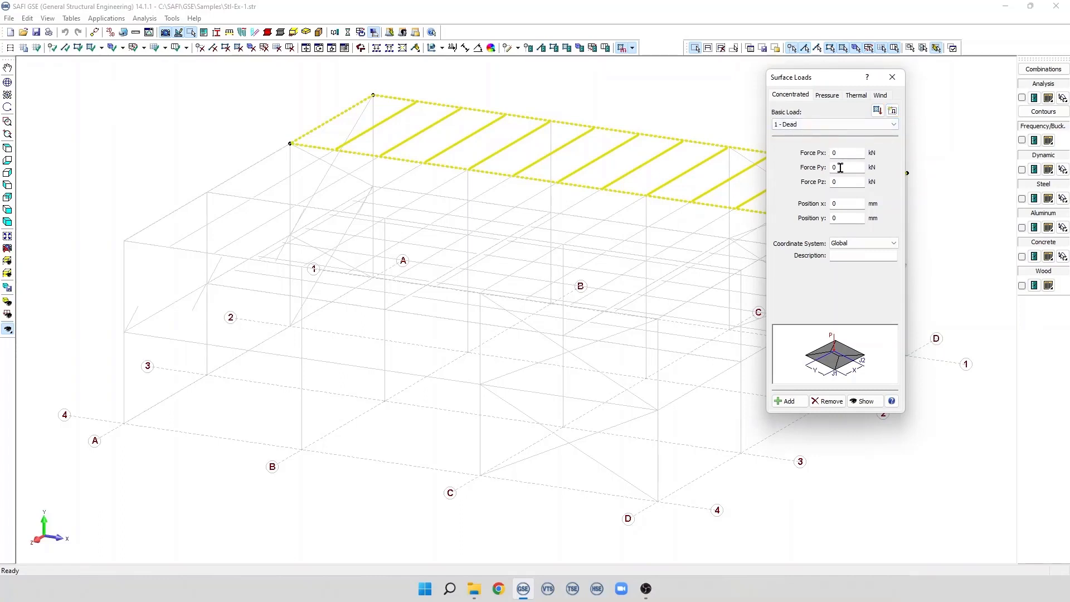
drag(839, 167, 822, 167)
scroll(329, 136, down, 3)
scroll(340, 115, up, 3)
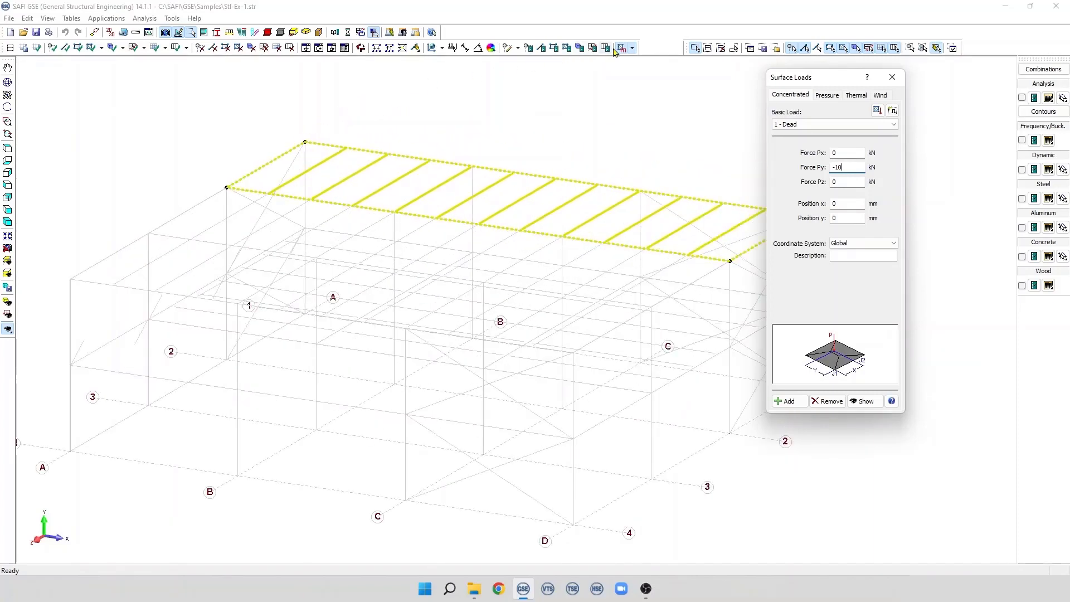
Step: Use Edit Surface to examine the local axes and origin of the roof surface
click(519, 47)
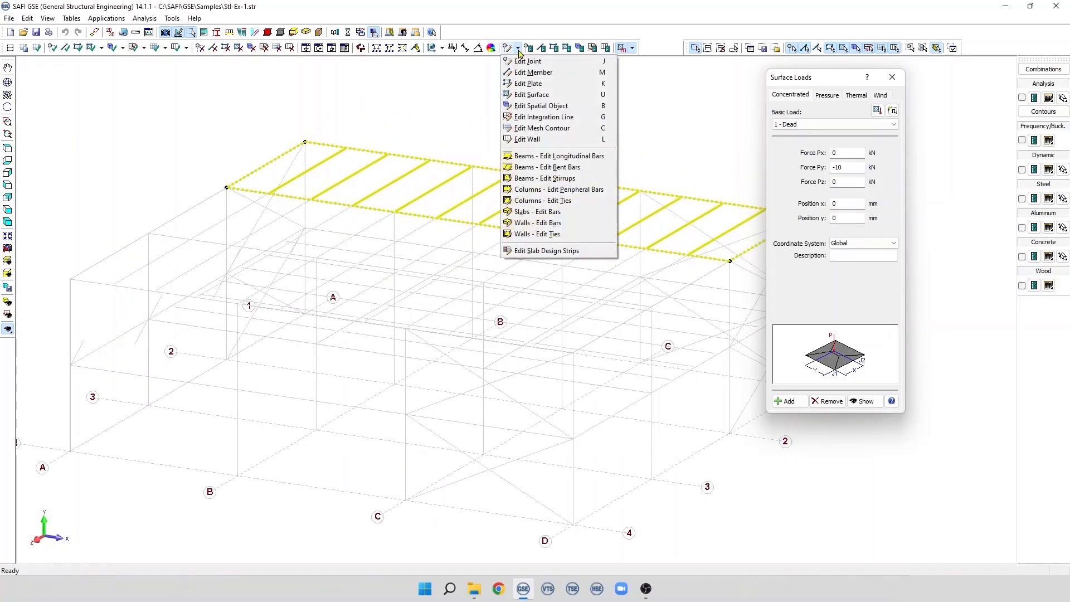
click(610, 99)
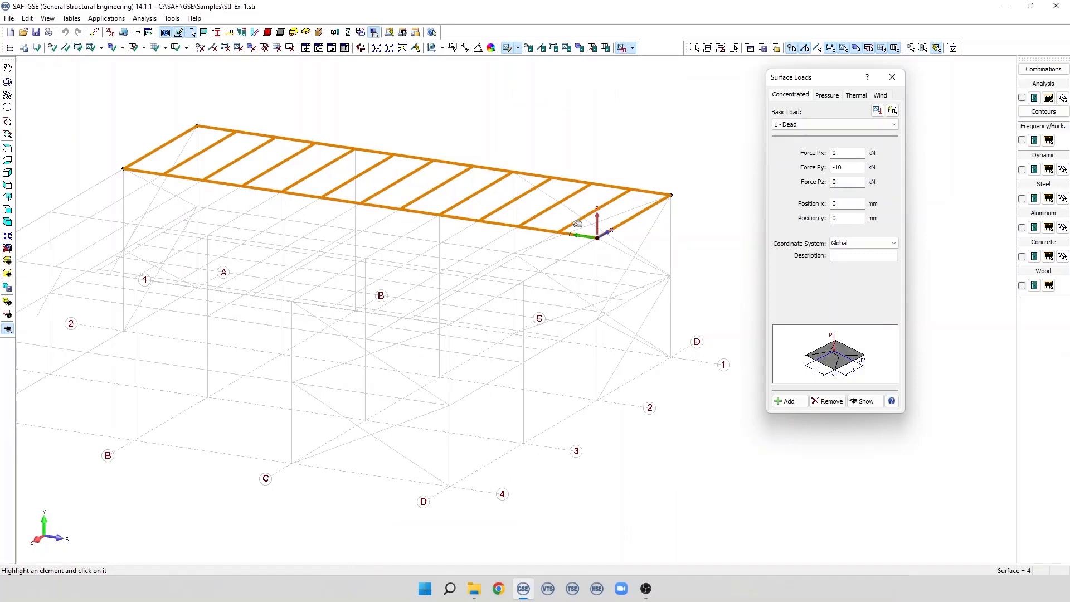
scroll(595, 231, down, 3)
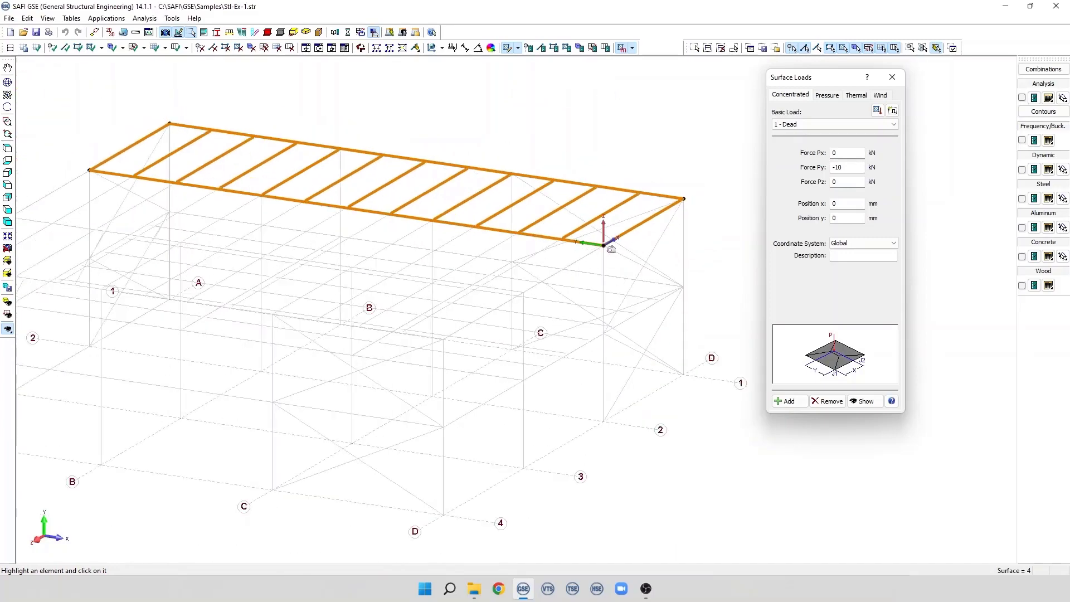
scroll(601, 244, up, 1)
scroll(608, 245, down, 1)
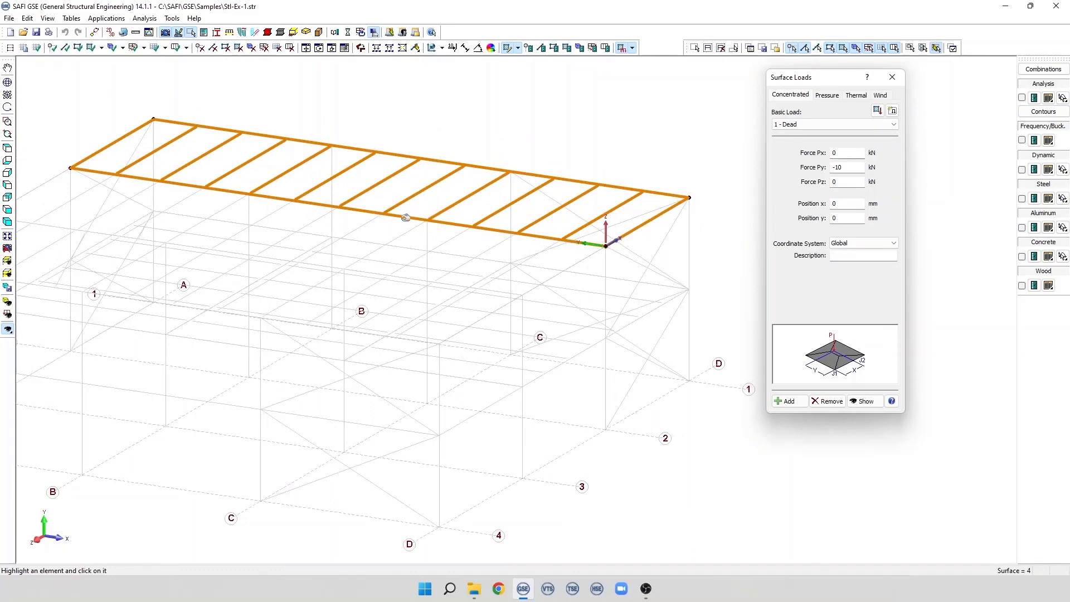
Step: Position the concentrated load at x 2000 mm and y 5000 mm, add it to the roof surface and display it
click(840, 204)
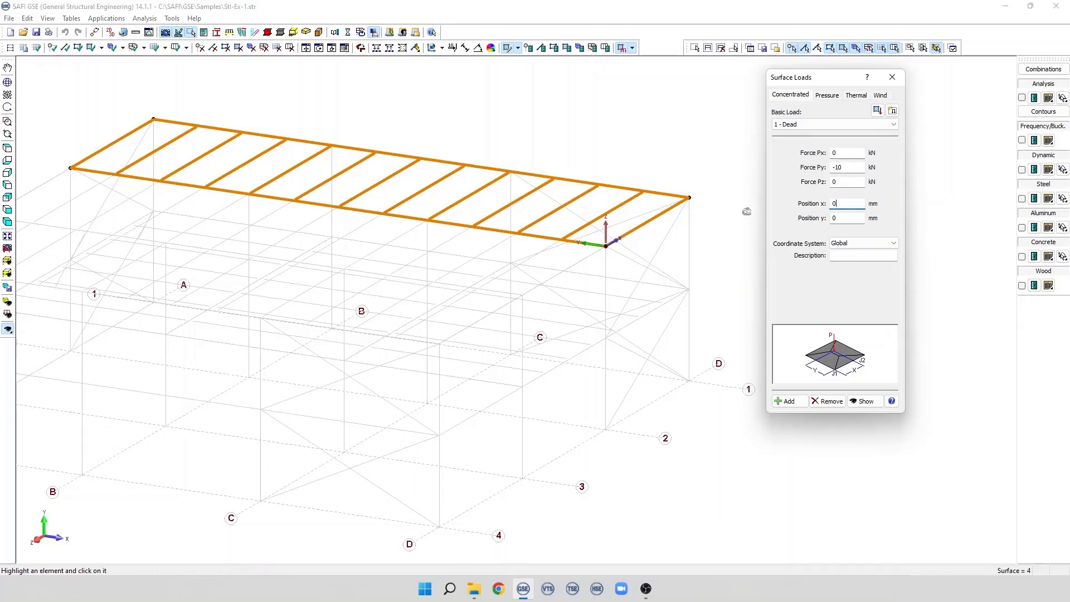
double_click(845, 202)
text(2000)
key(Tab)
text(5000)
click(785, 401)
click(866, 401)
Step: Examine the concentrated load on the roof surface and its entry in the concentrated surface loads table
scroll(510, 192, up, 5)
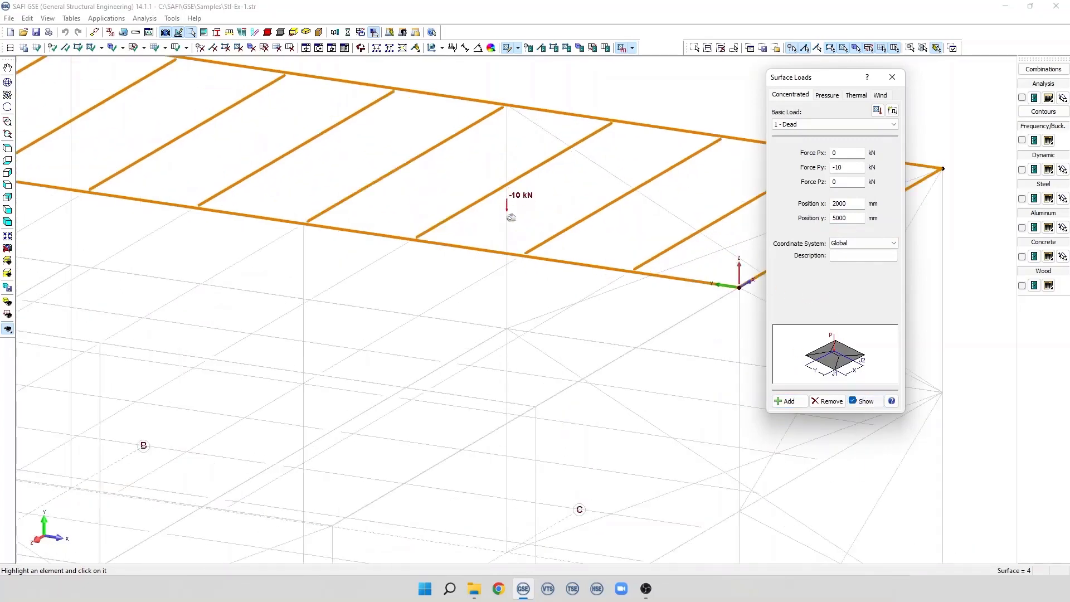
scroll(507, 192, down, 3)
scroll(504, 195, up, 2)
scroll(495, 195, down, 2)
scroll(497, 196, down, 3)
scroll(501, 202, up, 4)
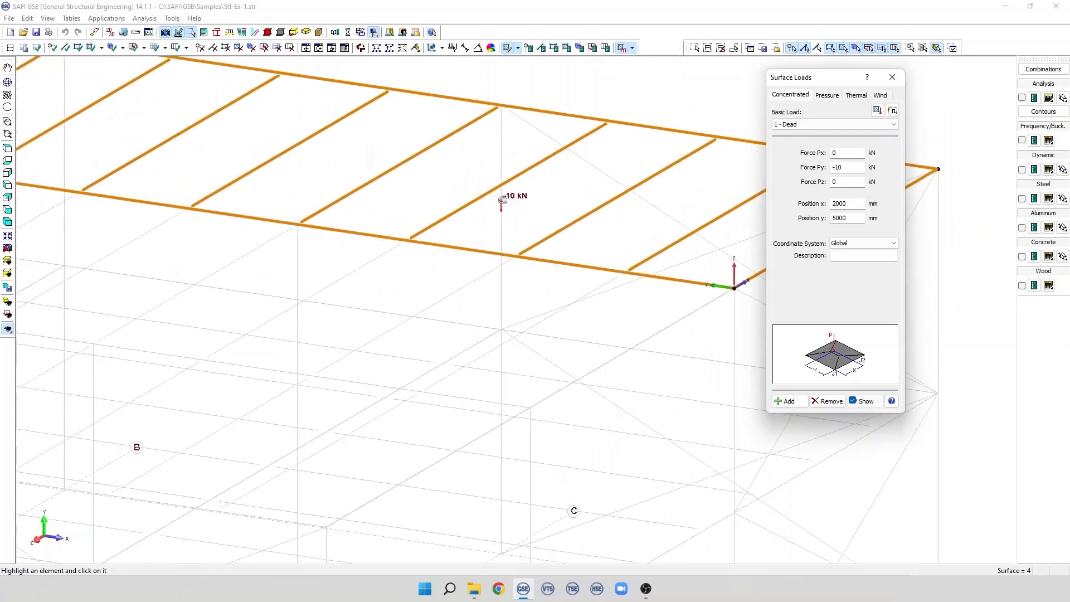
scroll(501, 206, down, 2)
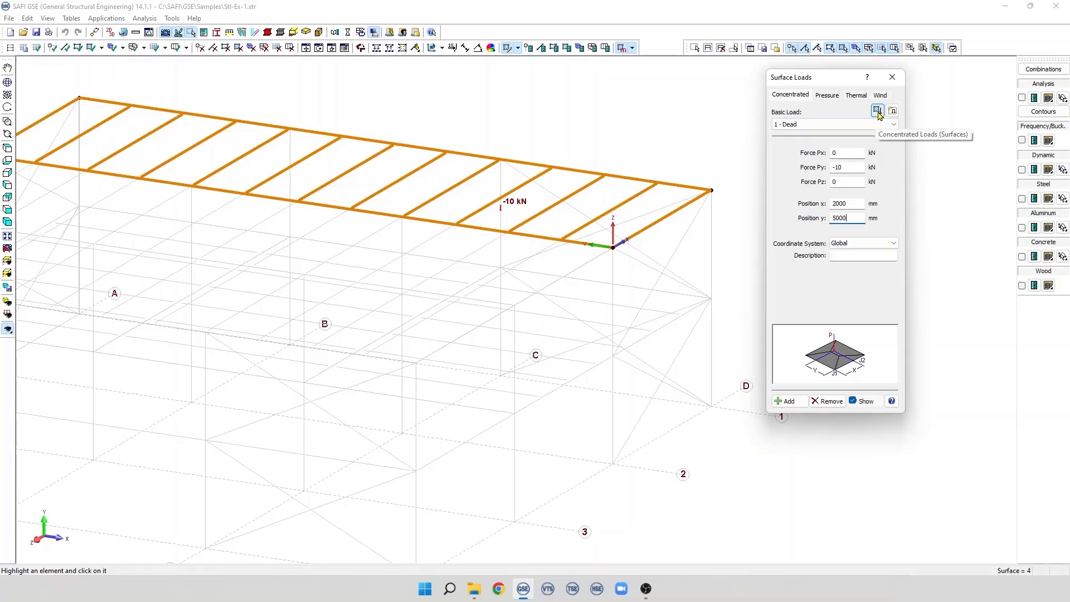
click(877, 113)
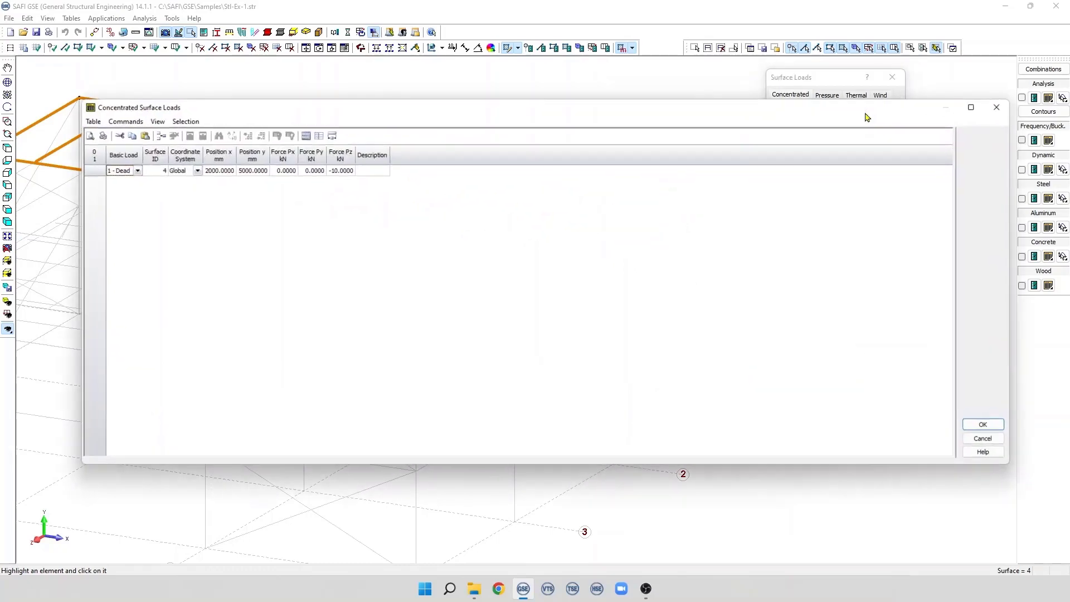
click(983, 439)
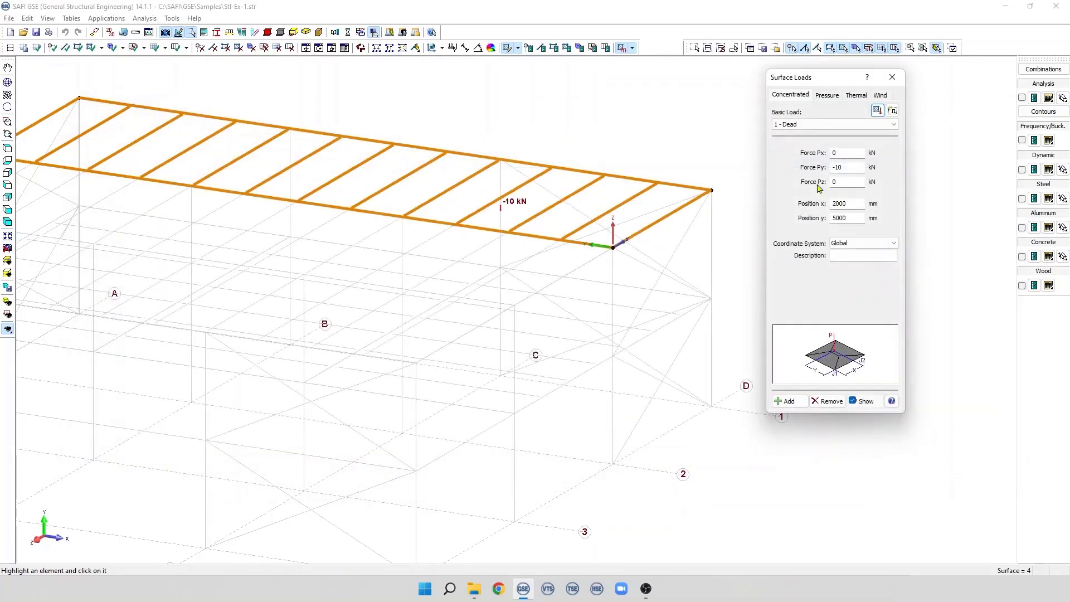
Step: Review the surface pressure distribution types from Variable in plane through Three zones (steps), then return to Constant
click(827, 95)
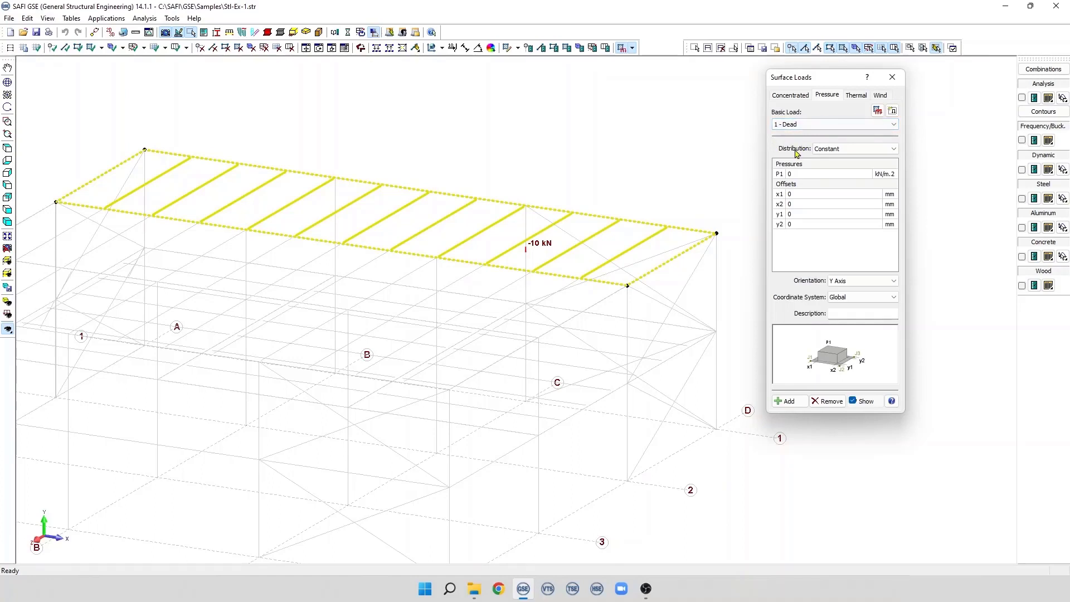
click(856, 150)
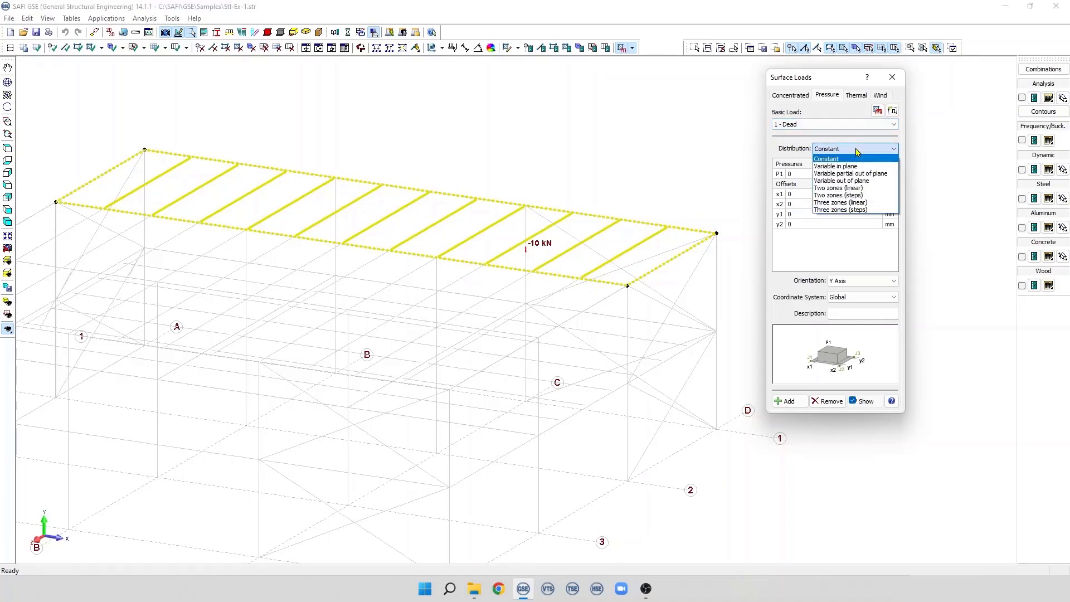
click(857, 167)
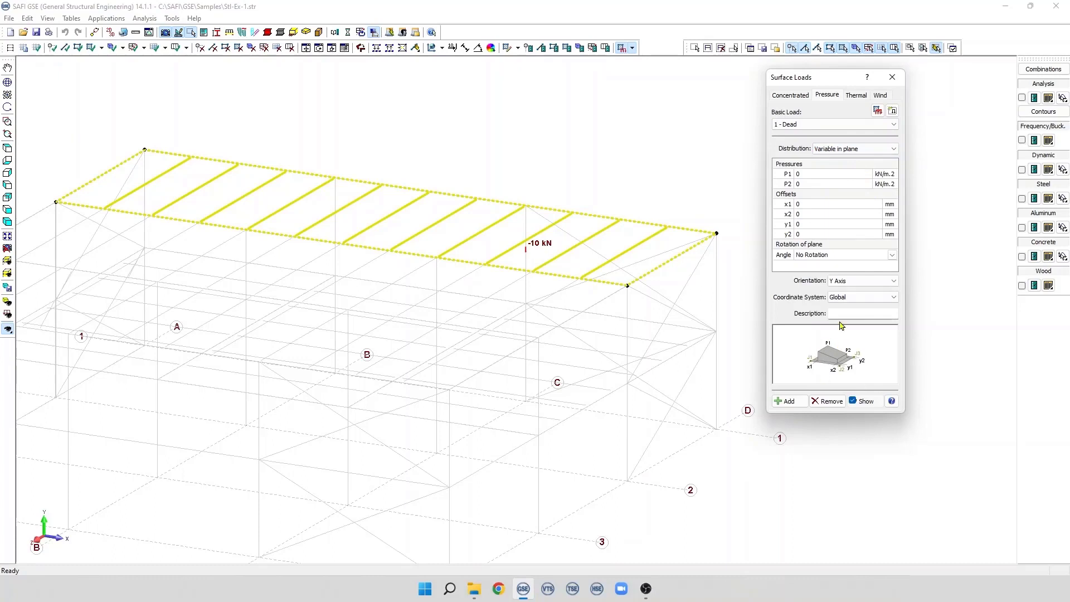
click(870, 149)
click(855, 210)
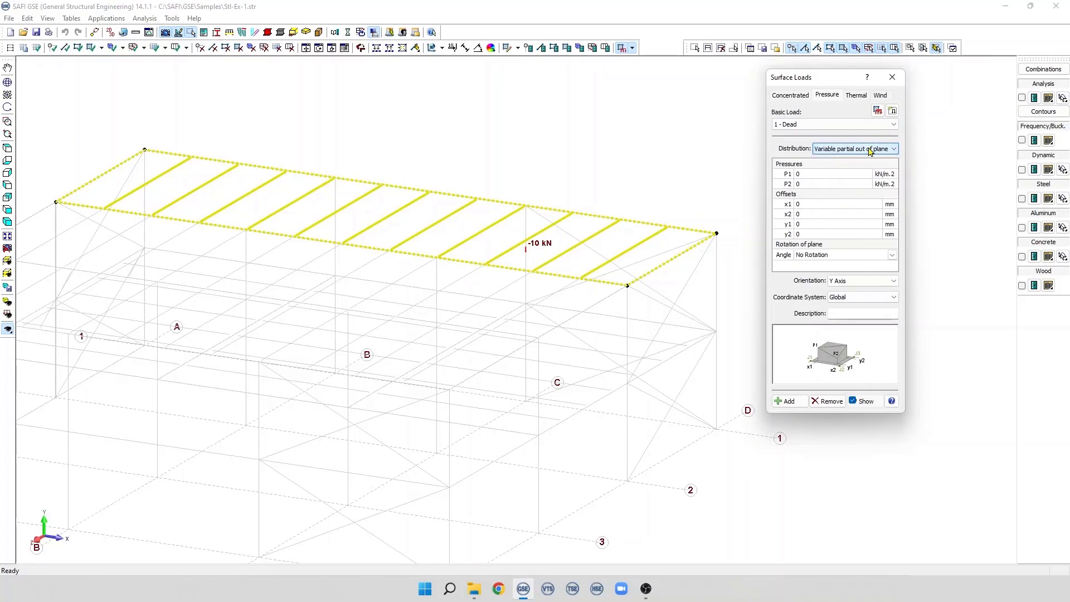
scroll(849, 154, up, 3)
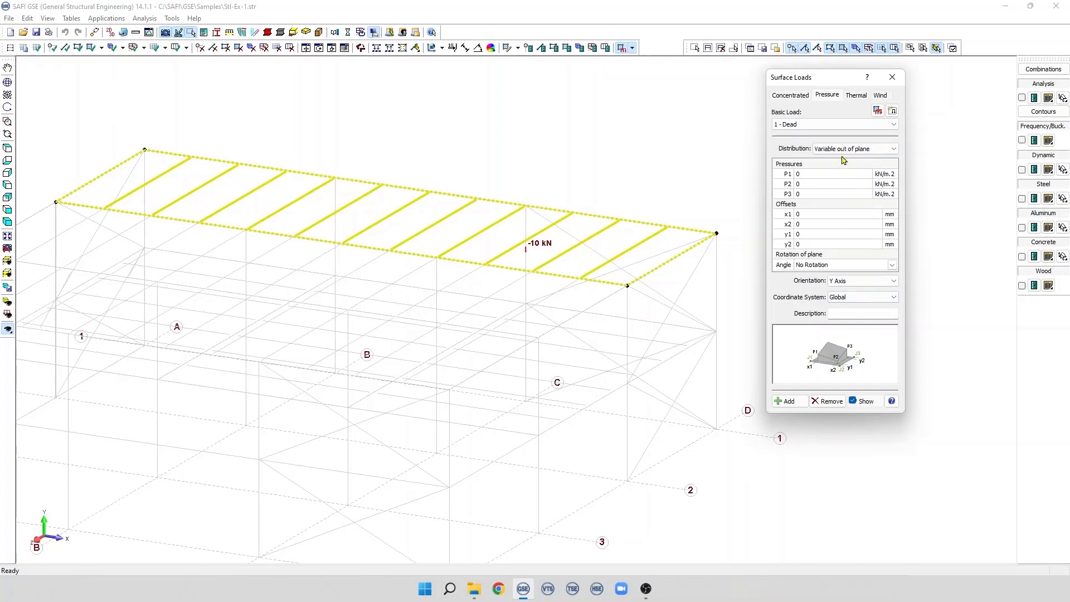
scroll(844, 161, up, 1)
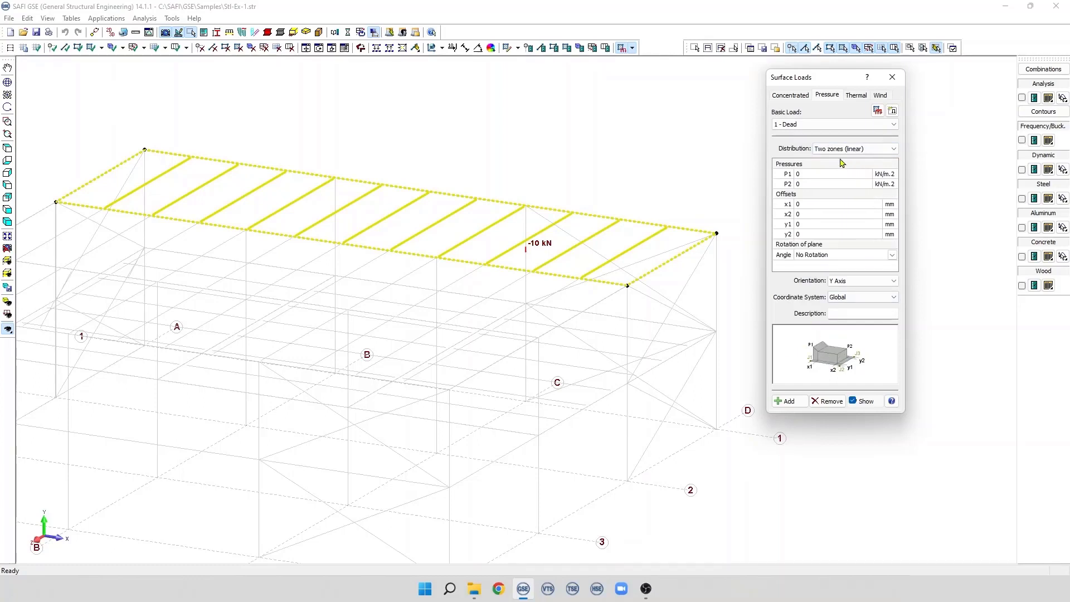
scroll(867, 149, up, 1)
scroll(865, 163, up, 1)
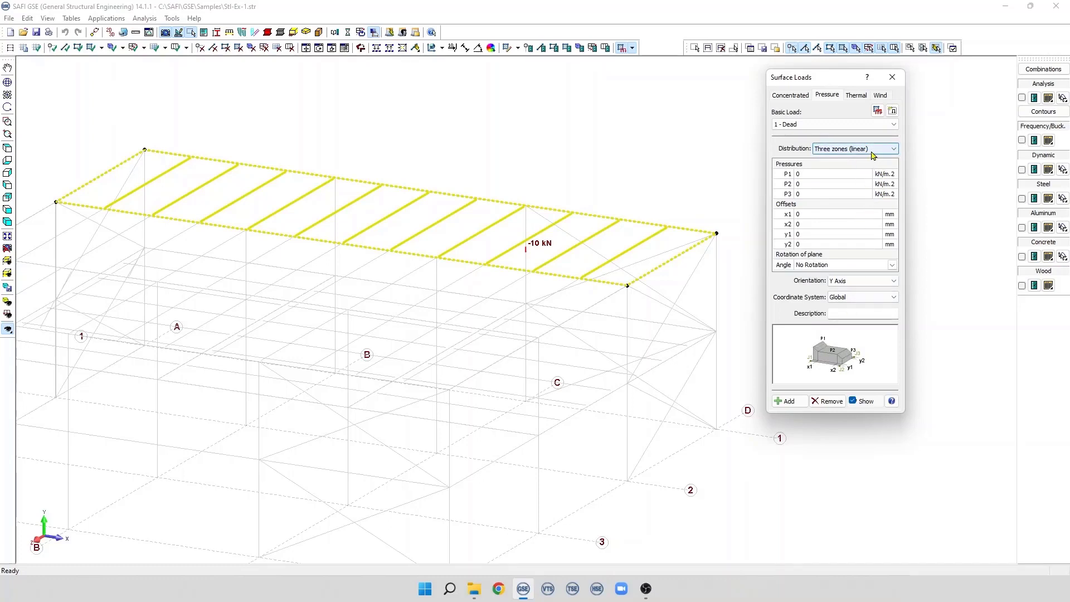
scroll(860, 154, up, 1)
click(845, 155)
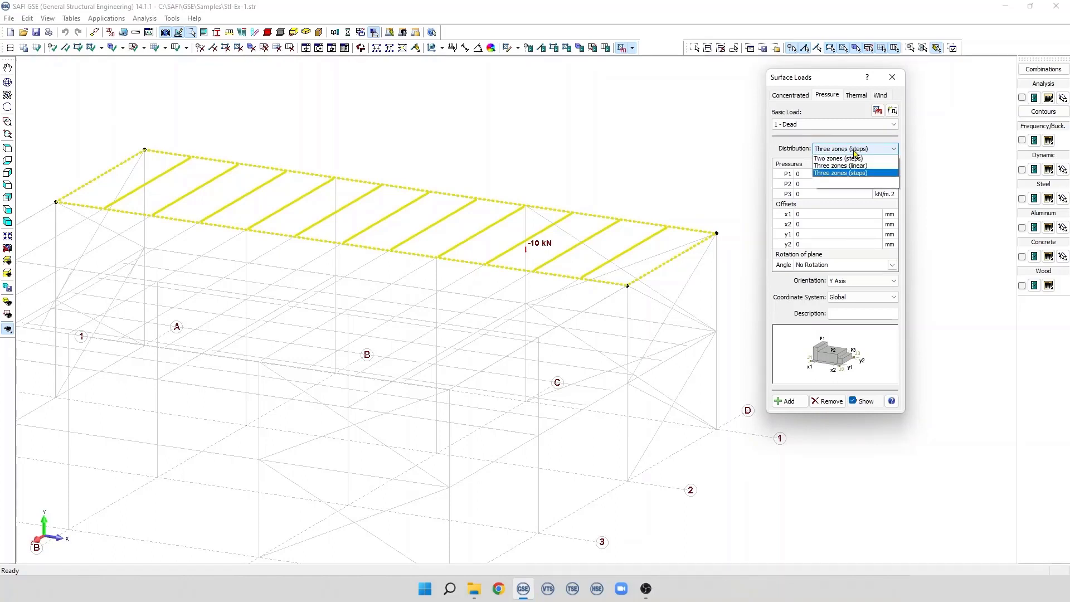
click(851, 160)
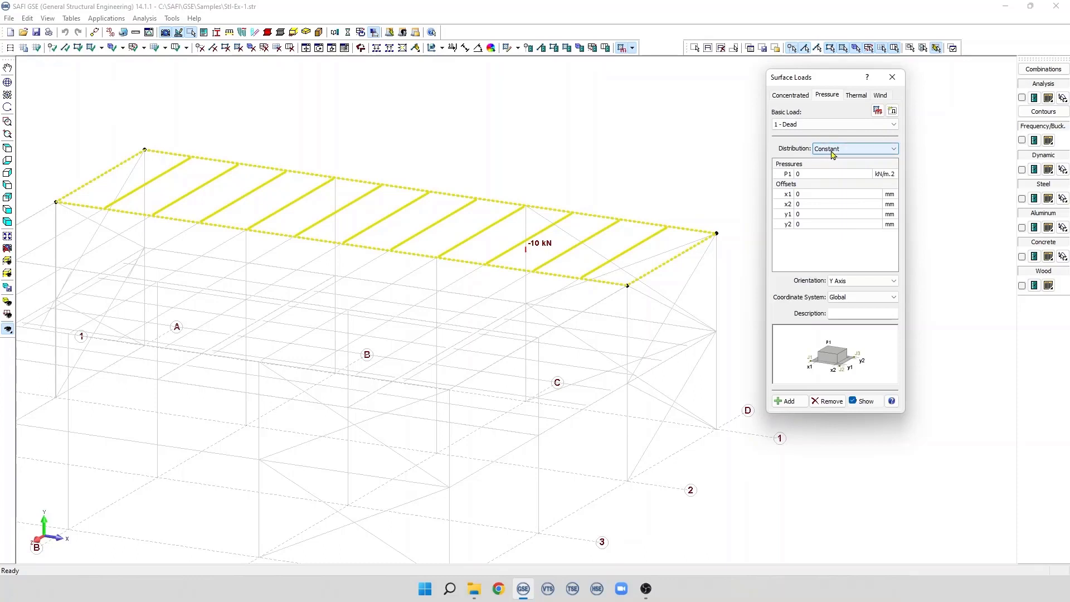
Step: Set the constant pressure P1 to -2 kN/m², with x1 and x2 offsets of 1000 mm and y1 and y2 offsets of 2000 mm
click(809, 172)
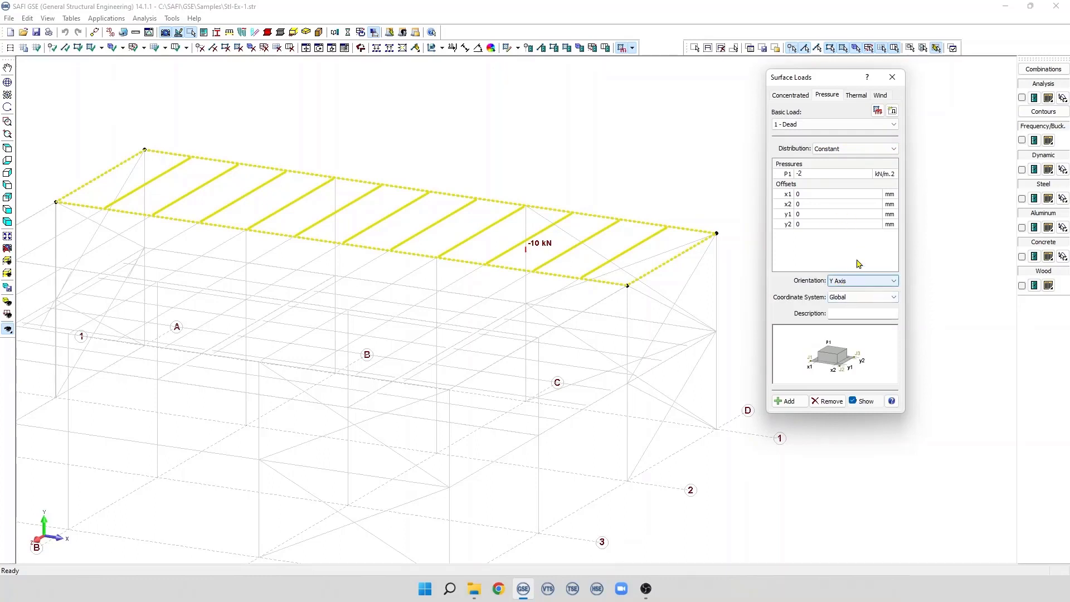
click(825, 193)
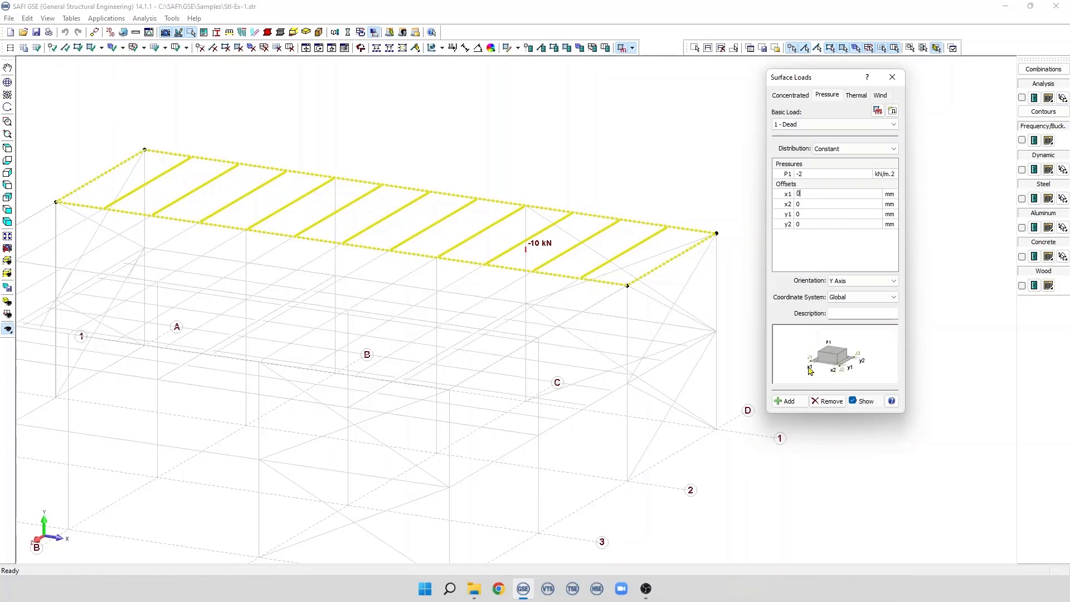
key(BackSpace)
text(1000)
key(Tab)
text(100)
click(808, 215)
text(2000)
double_click(806, 223)
text(2000)
Step: Add the pressure to the selected roof surface, overwriting the similar existing loads, and display it on the model
click(791, 402)
click(822, 277)
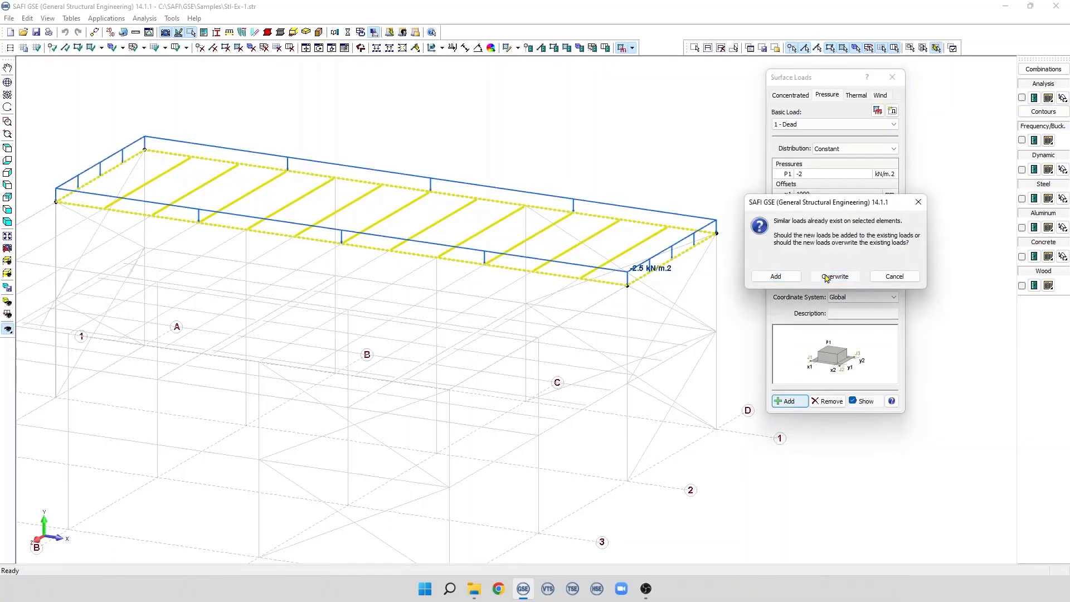
click(866, 401)
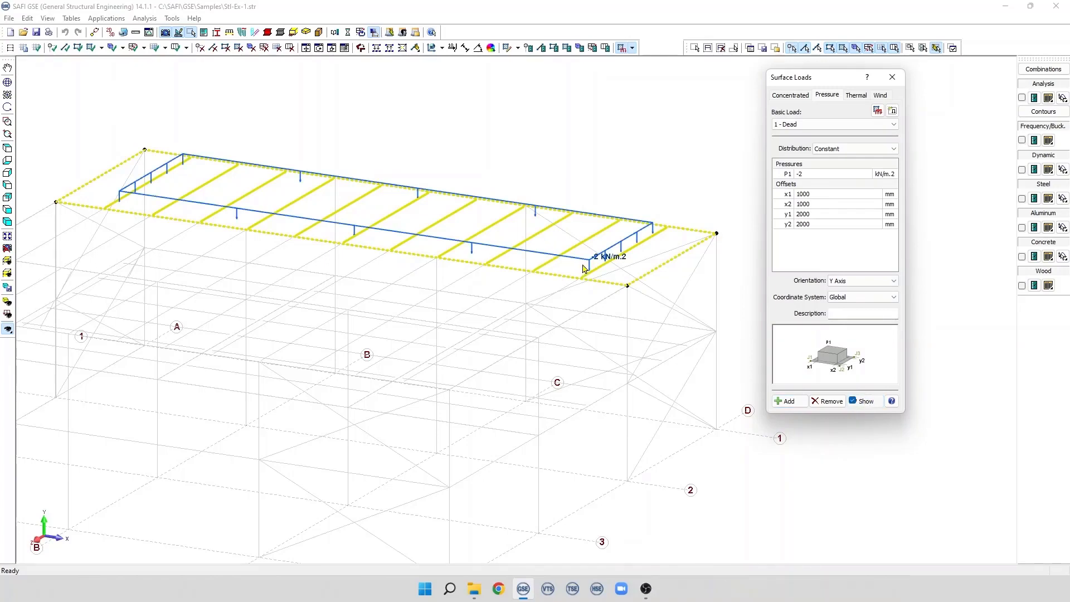
scroll(217, 175, up, 2)
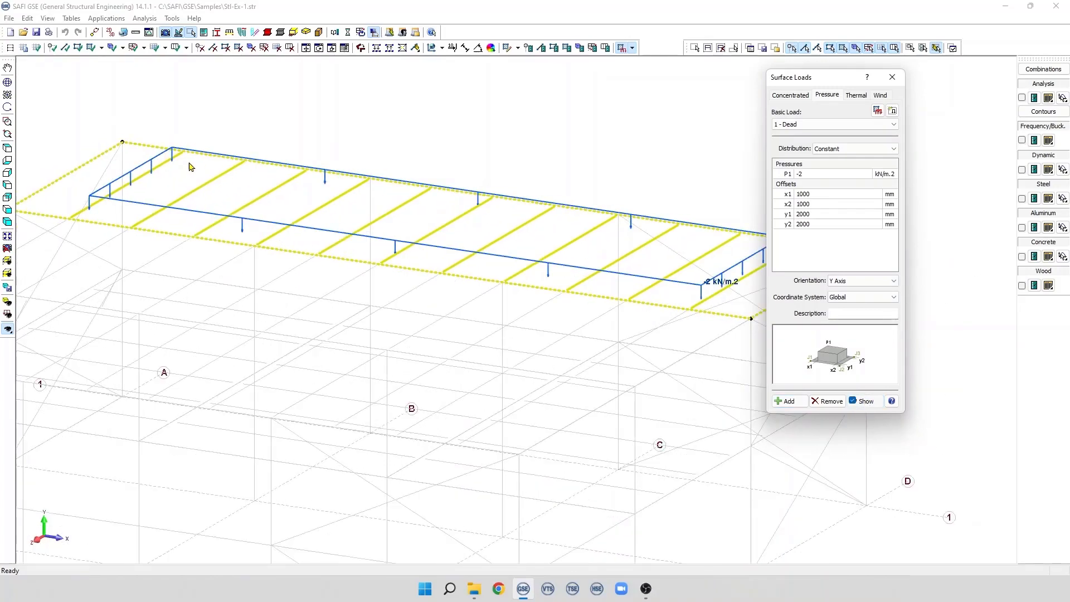
scroll(189, 166, down, 1)
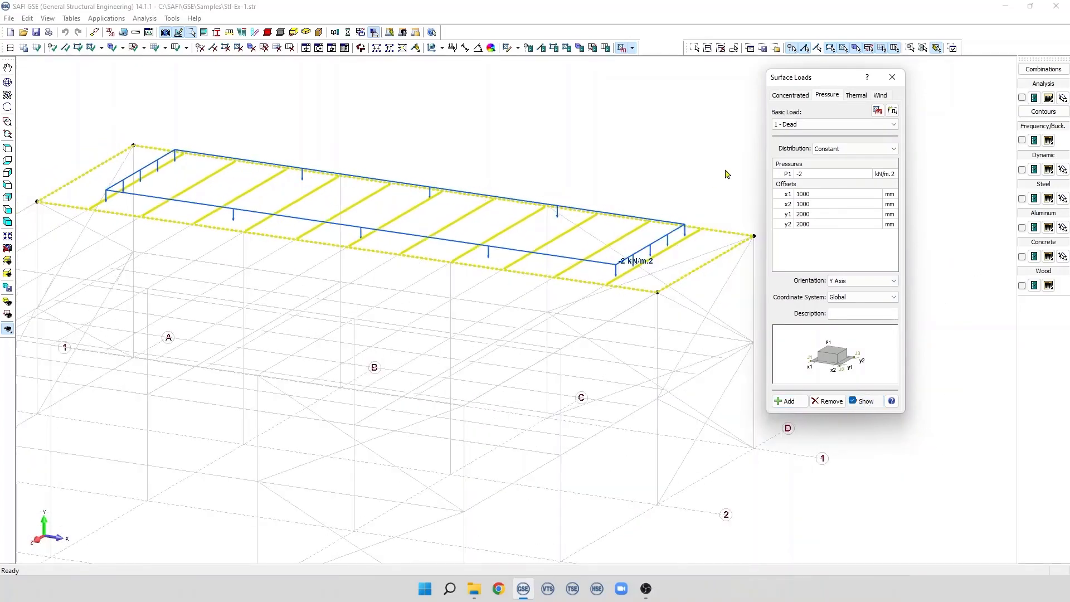
scroll(627, 266, up, 1)
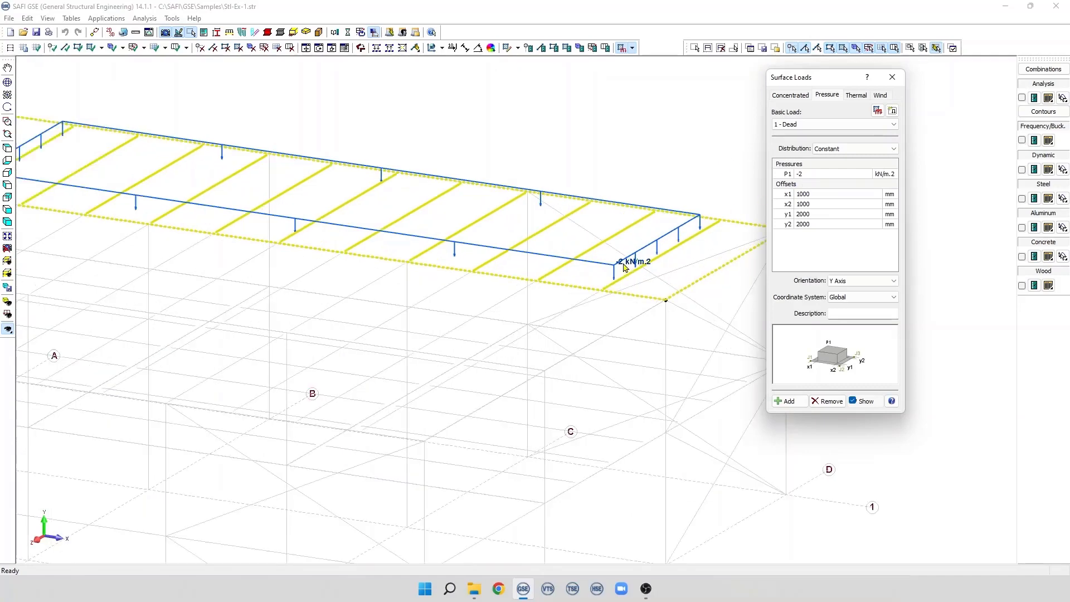
Step: Examine the offset pressure on the roof surface and its entry in the pressure surface loads table
scroll(627, 266, up, 1)
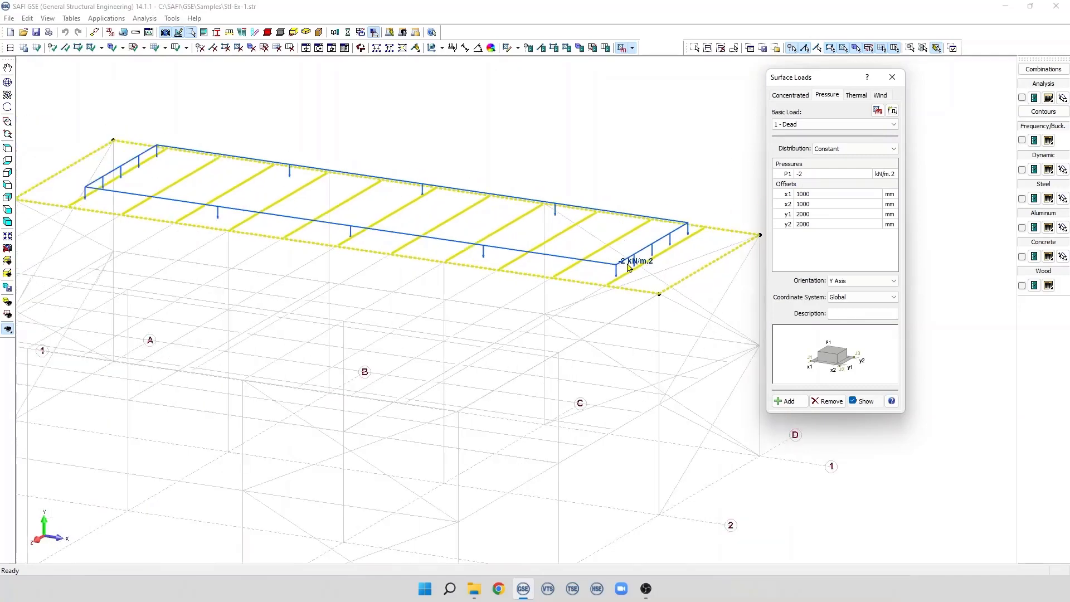
click(876, 112)
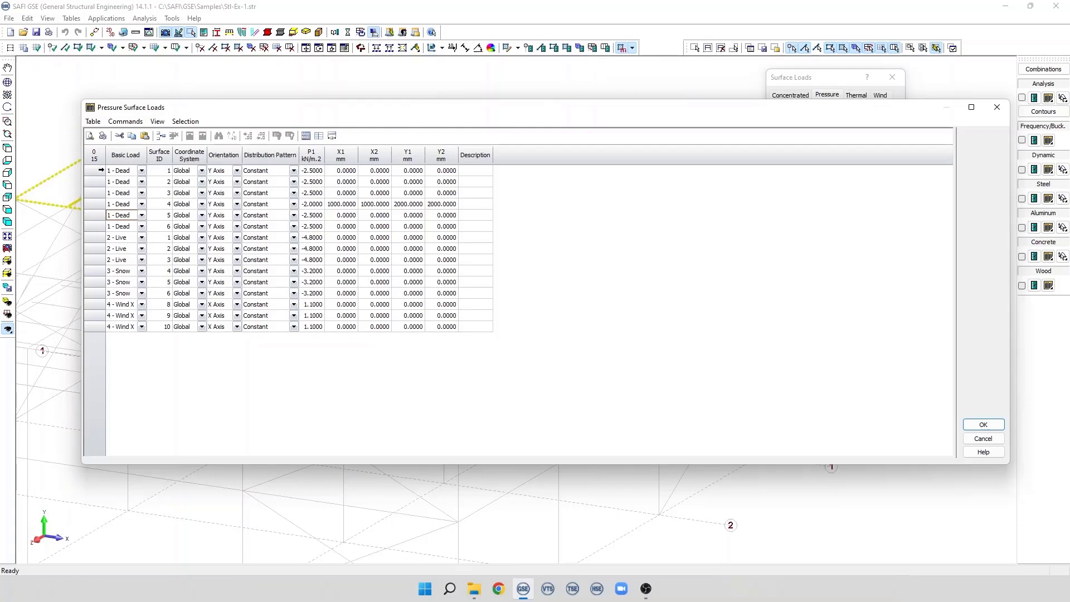
drag(96, 237, 95, 229)
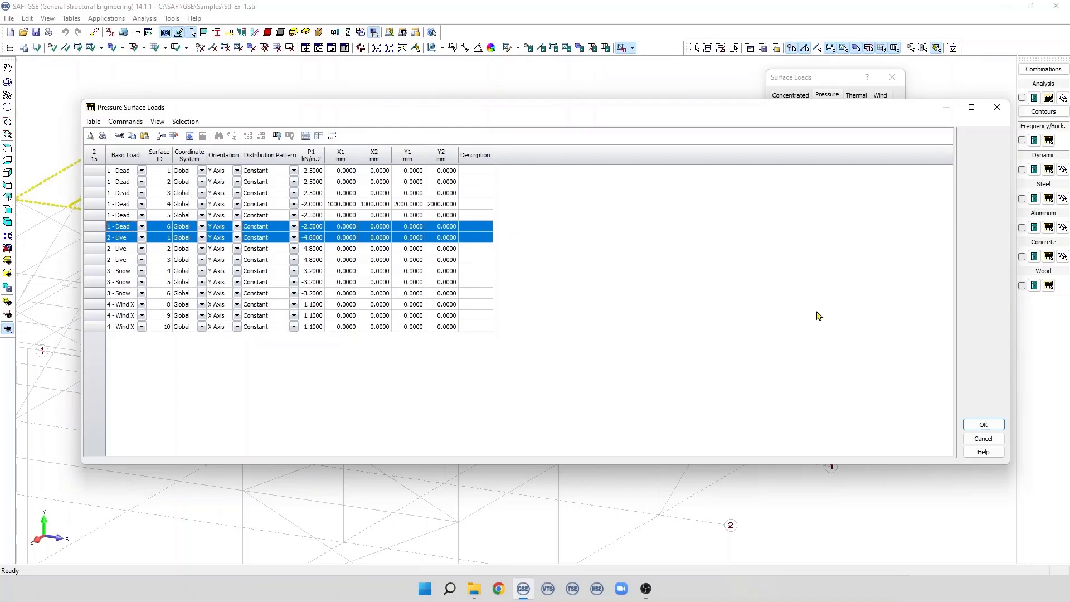
click(983, 424)
Step: Add a thermal load with a membrane temperature change of 25 °C to the roof surface and display it on the model
click(854, 96)
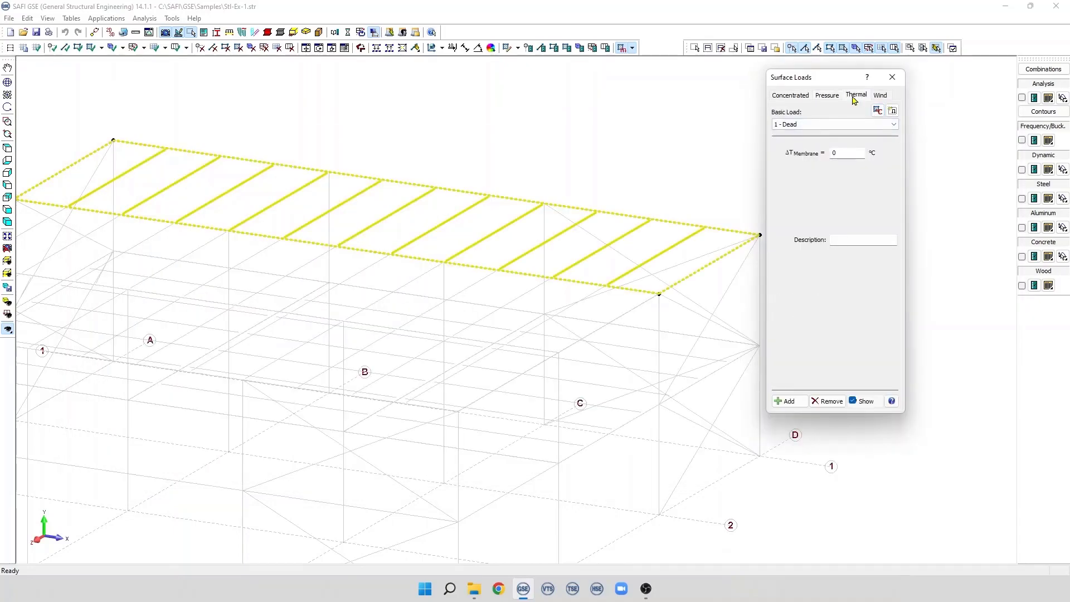
click(841, 153)
key(ctrl+a)
scroll(518, 227, down, 3)
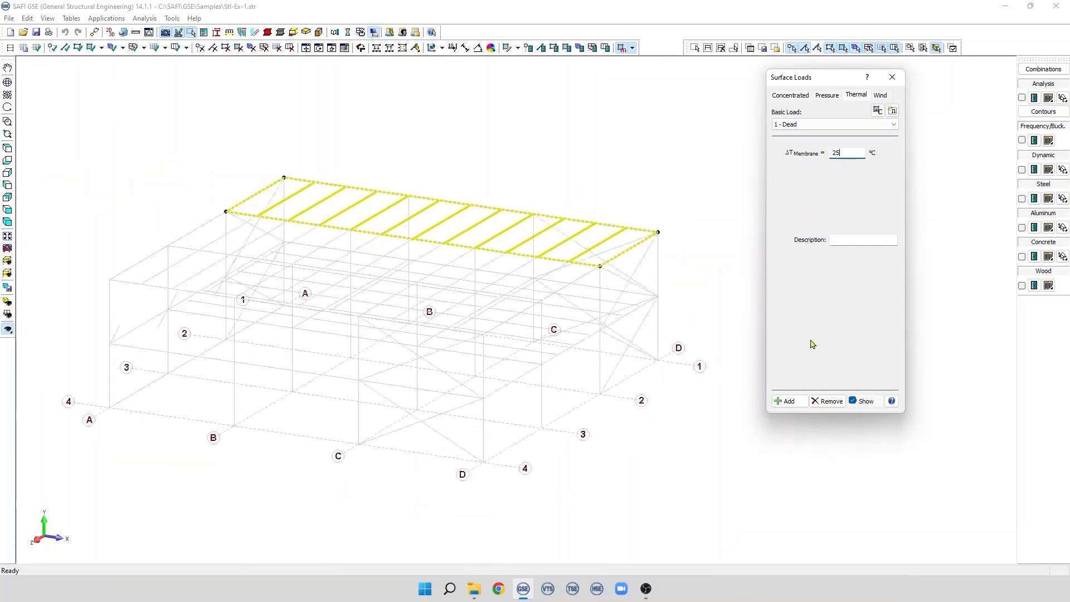
click(787, 400)
click(863, 401)
scroll(411, 275, up, 3)
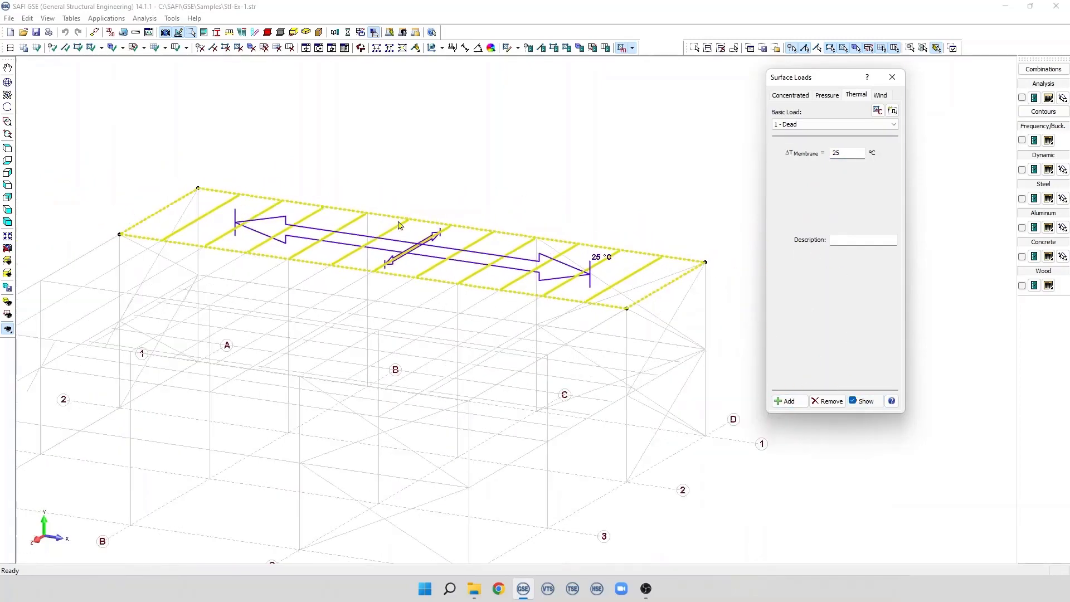
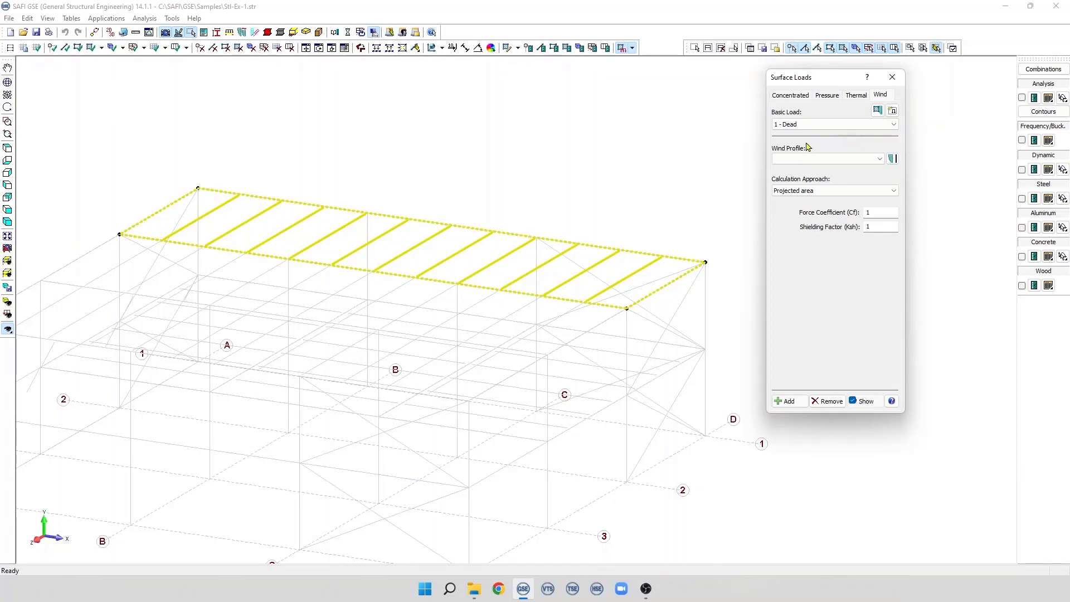
Step: Open the wind profile definition from the wind surface loads and review its incidence angle and ground coordinate settings
click(891, 159)
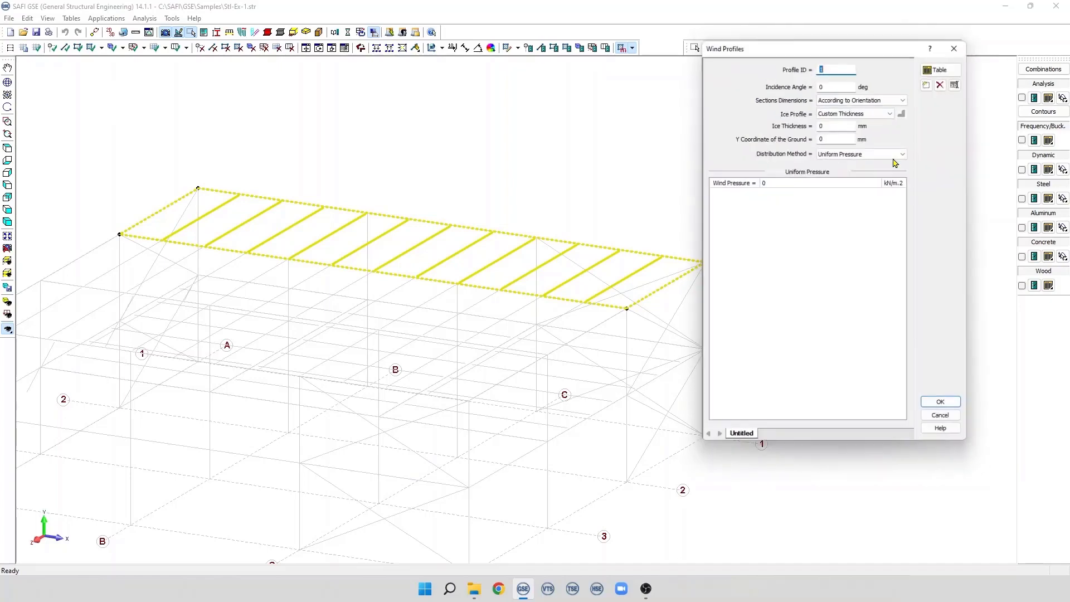
drag(797, 72, 517, 96)
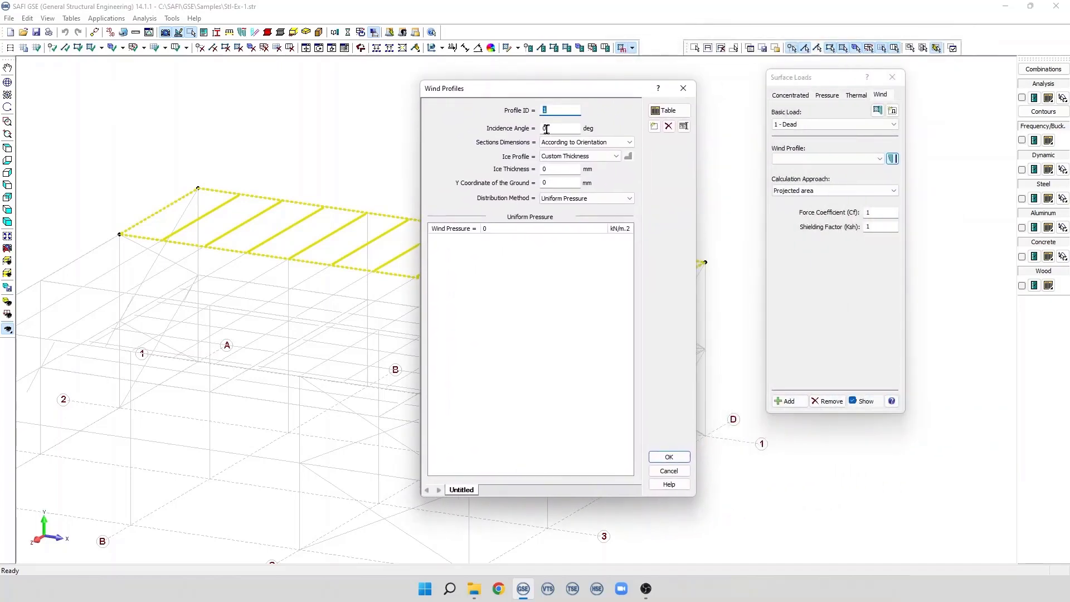
click(546, 129)
click(553, 183)
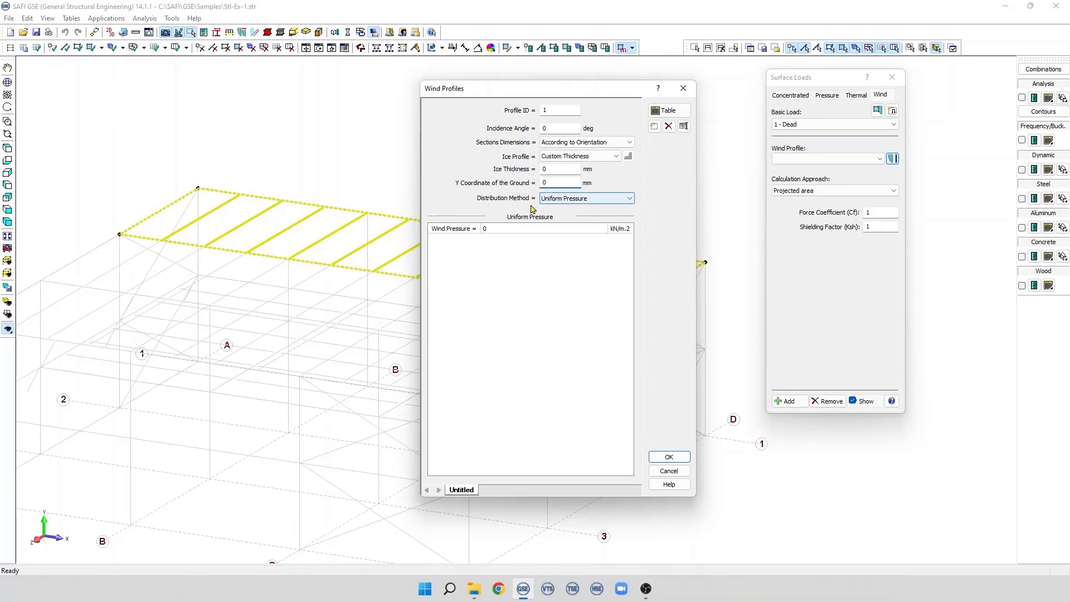
Step: Review the wind distribution methods and set a uniform wind pressure of 2 kN/m²
click(620, 201)
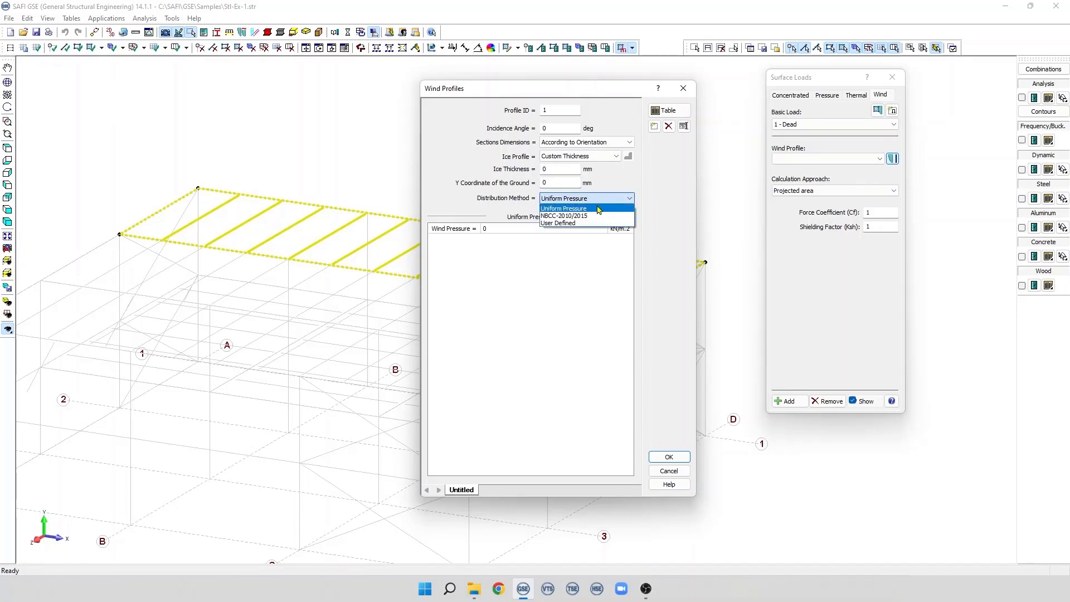
click(492, 228)
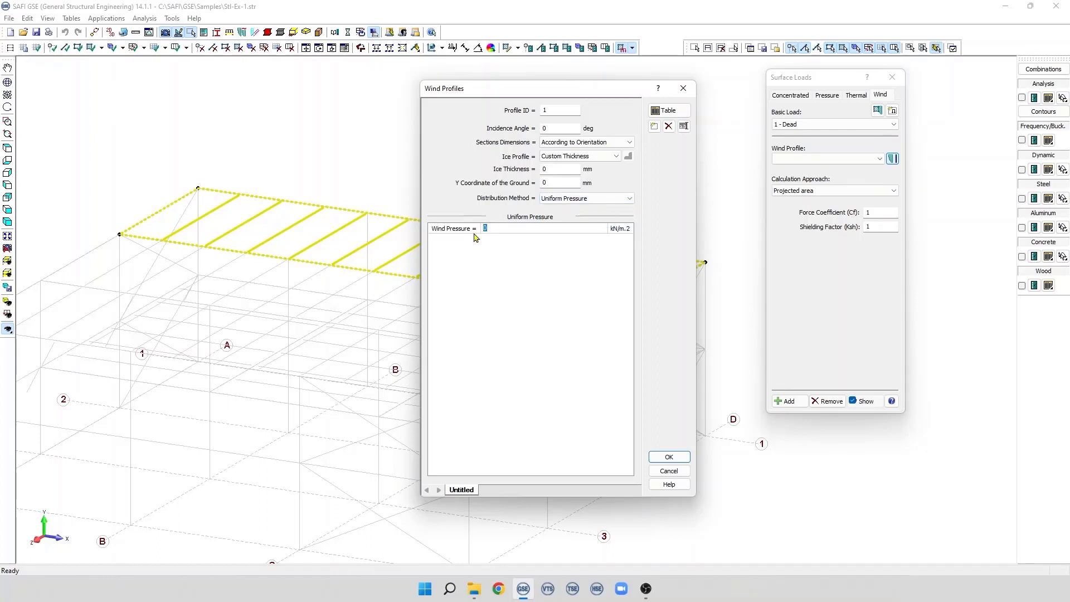
text(2)
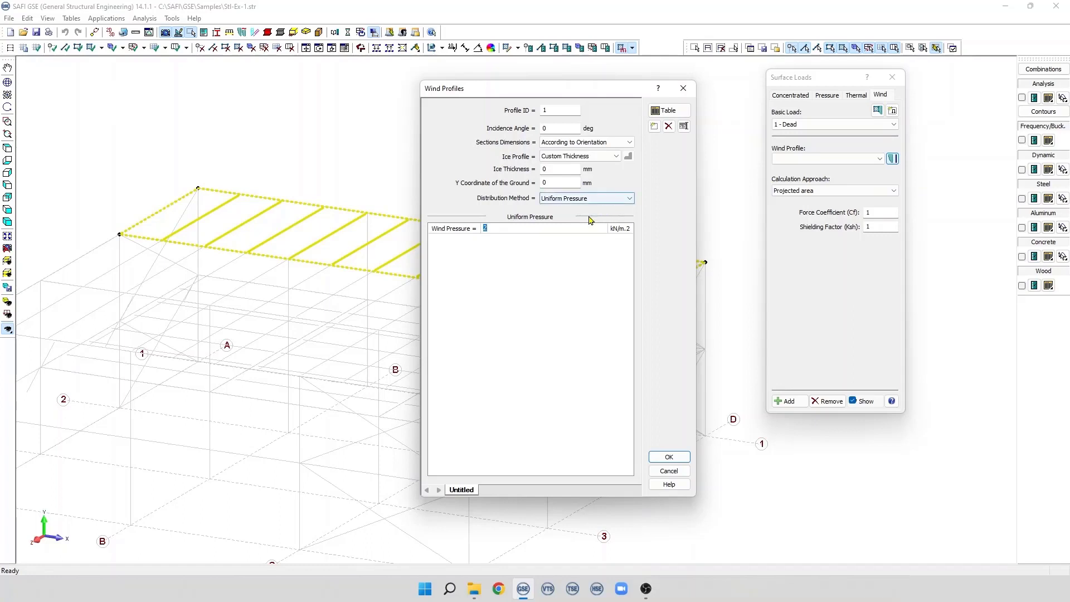
Step: Switch the wind profile's distribution method to User Defined and start a user-defined pressure profile with three rows
click(620, 199)
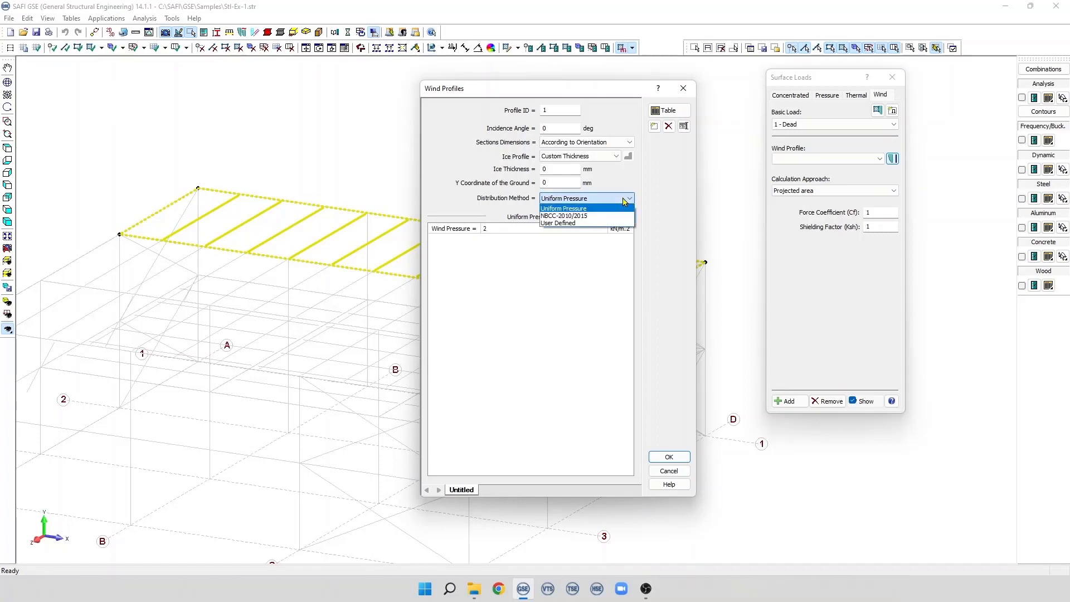
click(572, 224)
click(628, 220)
drag(595, 176, 701, 164)
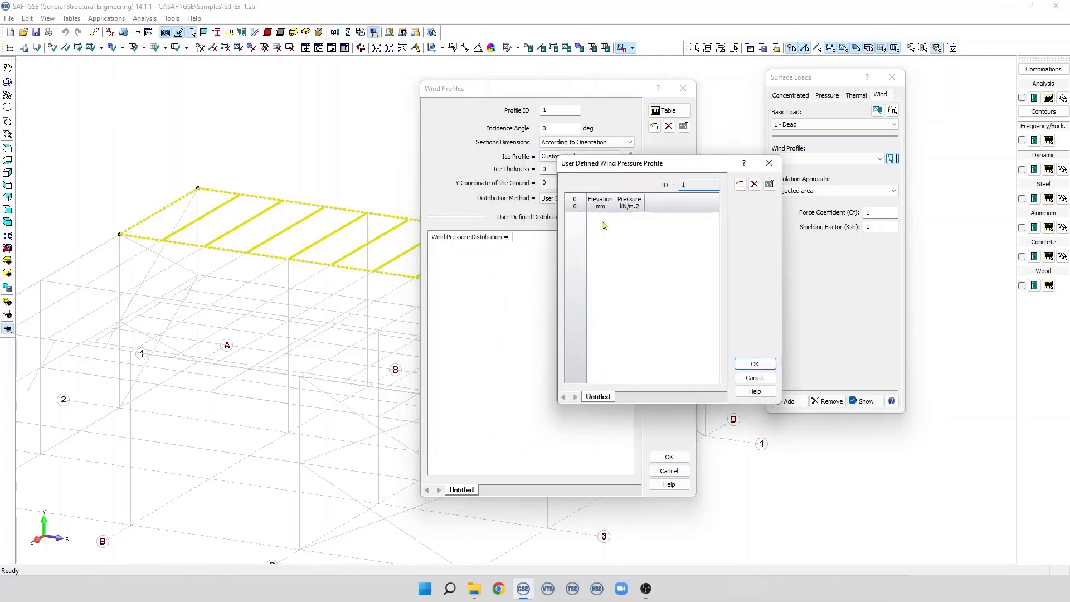
key(Down)
key(Down)
key(Down)
key(Down)
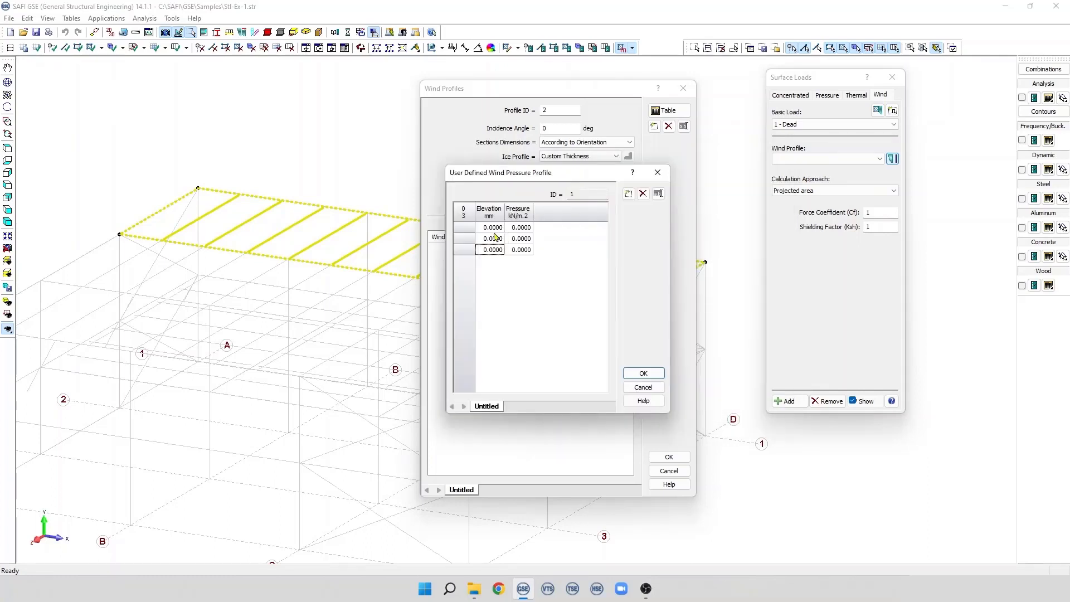
Step: Fill the pressure profile with 0.5 kN/m² at 0 mm, 1 kN/m² at 3000 mm and 1.5 kN/m² at 6000 mm
click(490, 240)
click(488, 238)
text(3000)
click(519, 238)
text(1)
click(513, 252)
text(6000)
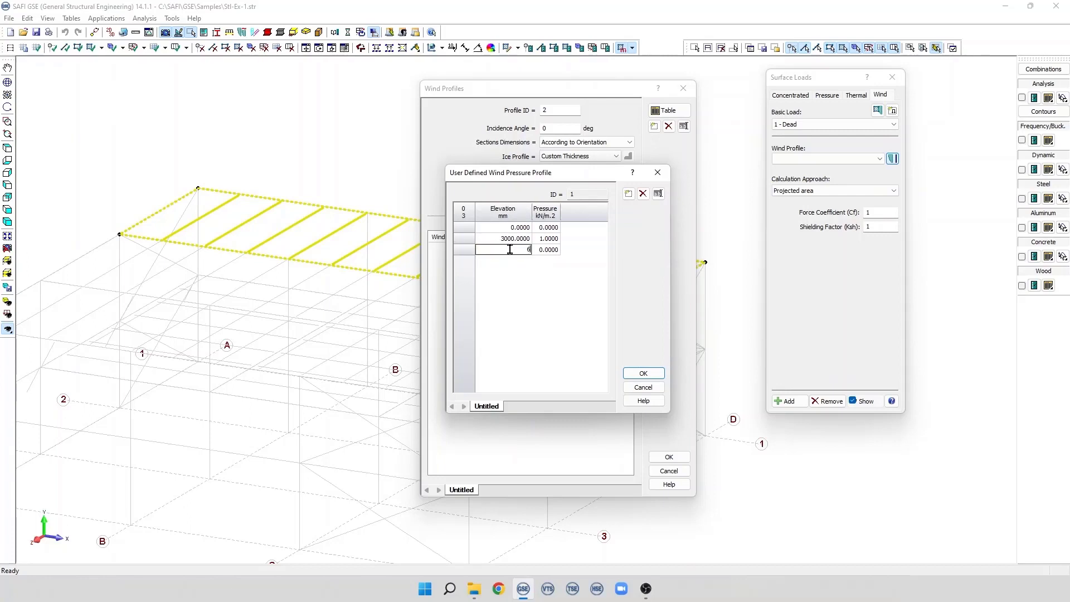
click(549, 253)
text(1.5)
key(Return)
text(0.5)
Step: Rename the user-defined wind pressure profile to "custom" and save it
double_click(495, 407)
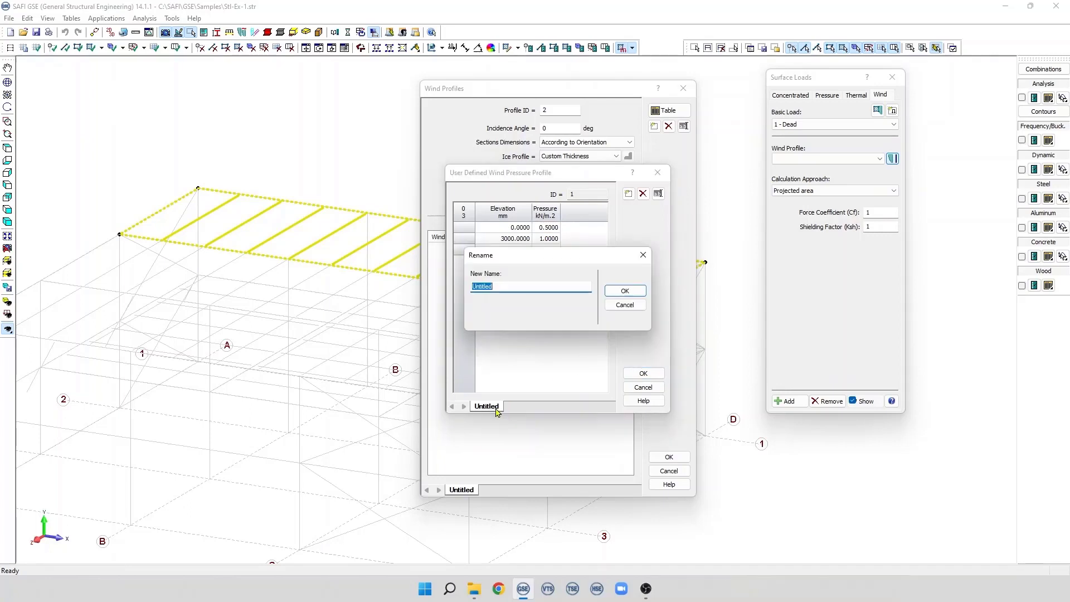
text(custom)
click(617, 291)
click(640, 373)
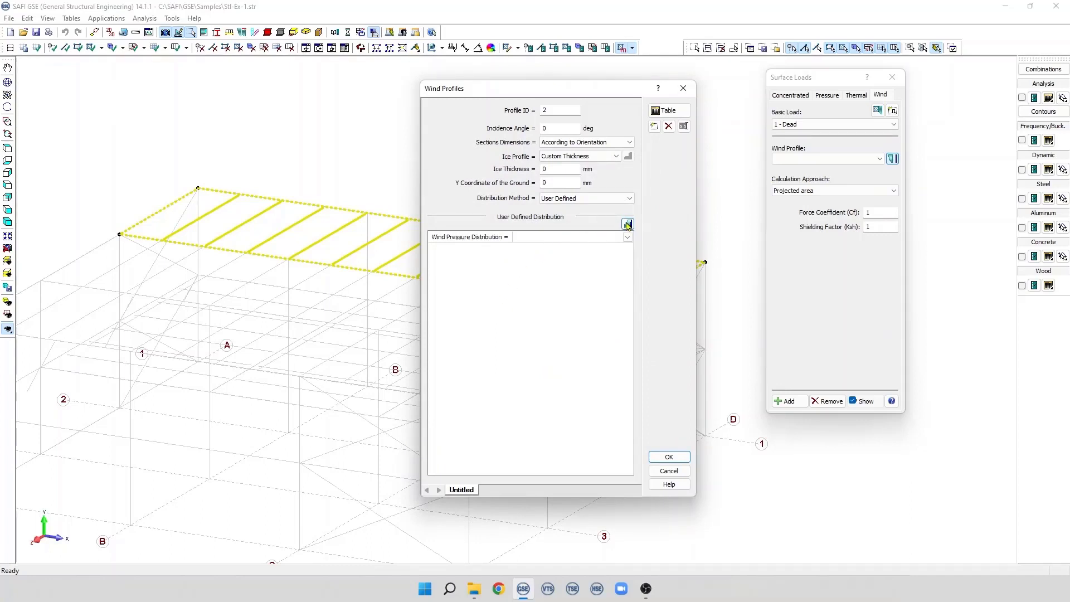
Step: Assign the custom pressure distribution to wind profile 2, name it "custom wind profile" and save it
click(613, 238)
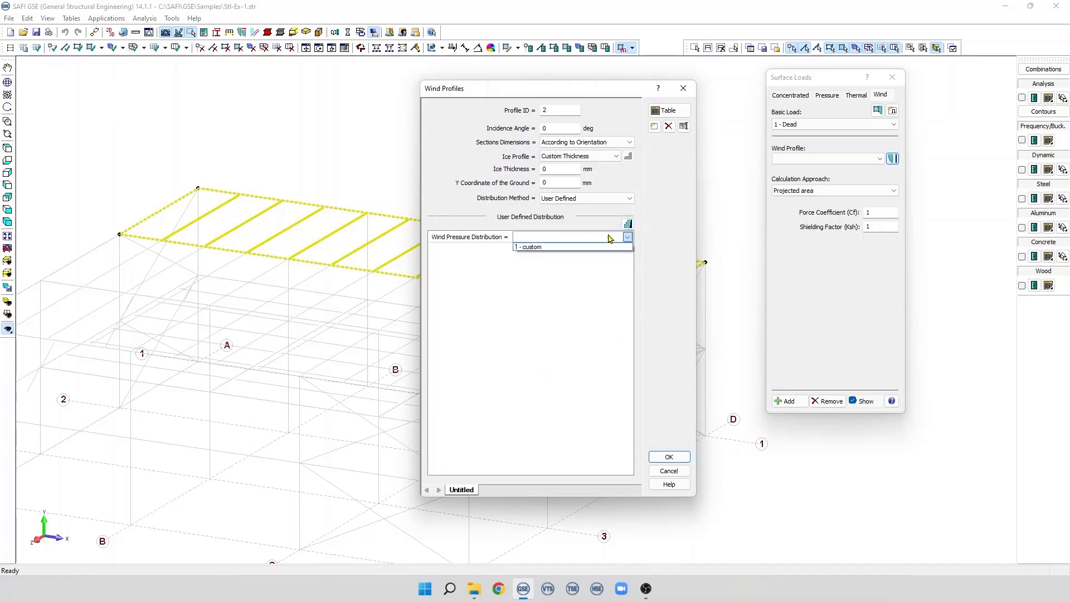
click(550, 247)
click(668, 457)
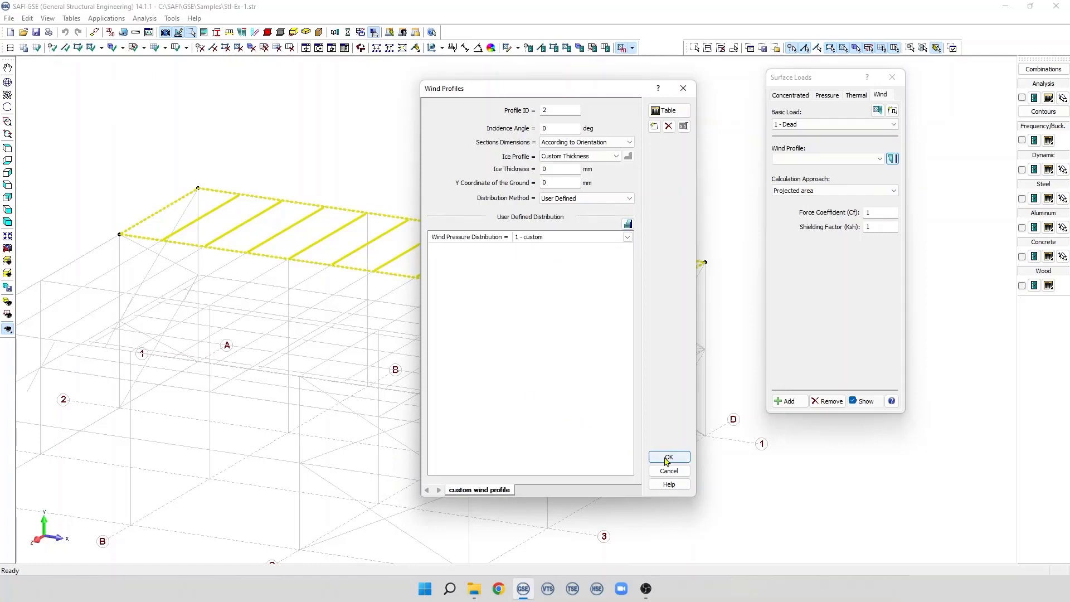
Step: Use the custom wind profile with the Velocity component approach, keeping the force coefficient and shielding factor at 1
click(825, 159)
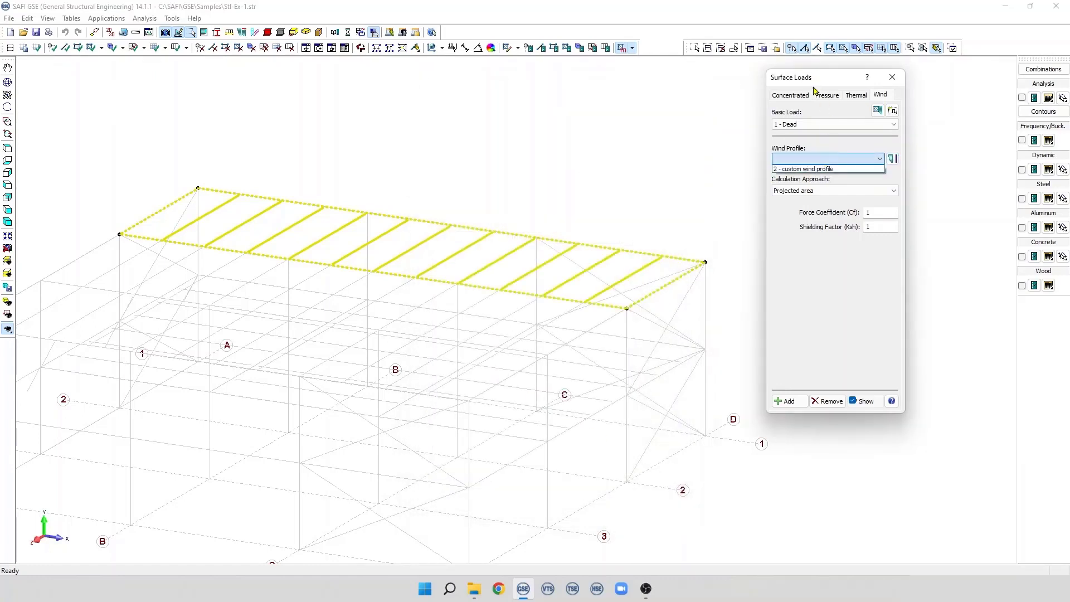
click(812, 166)
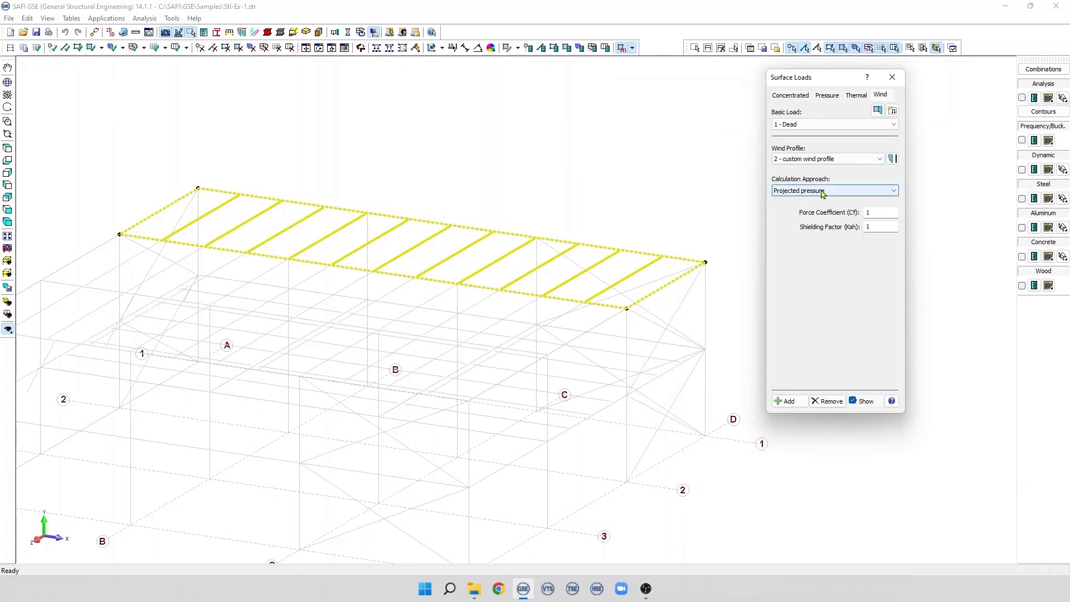
click(822, 192)
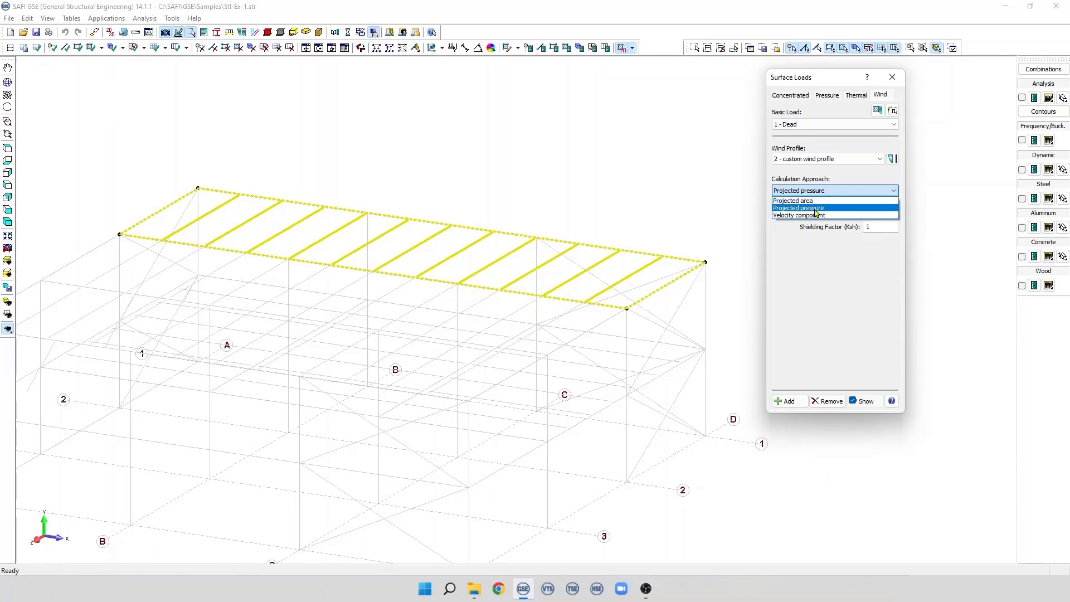
click(811, 208)
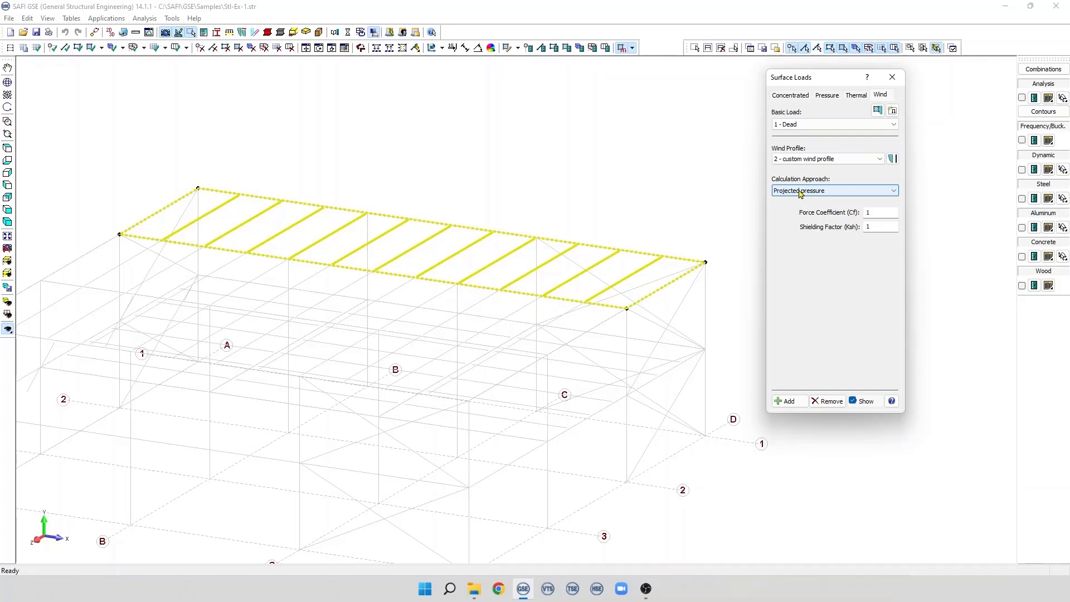
click(800, 193)
click(799, 202)
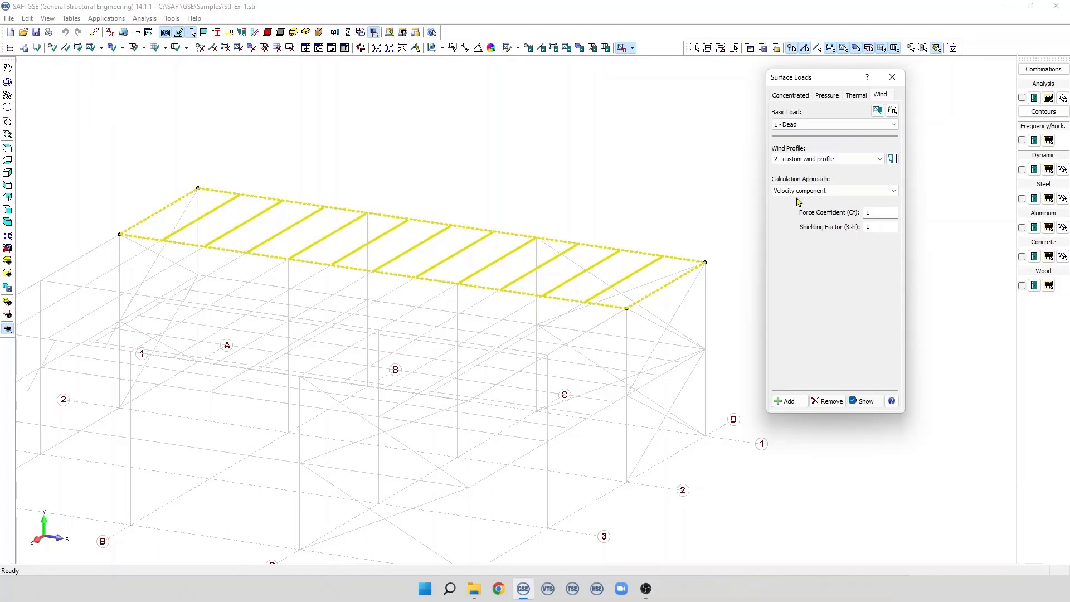
click(878, 211)
double_click(877, 212)
click(874, 227)
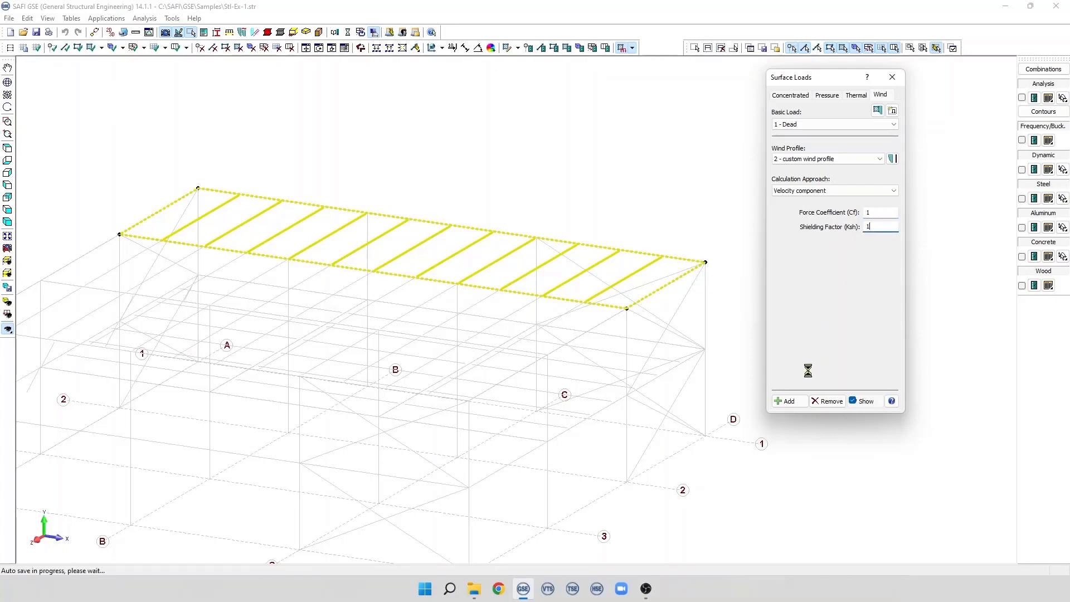
Step: Create a vertical four-joint surface on the axis A wall between grid lines 3 and 4, and select it
scroll(335, 381, up, 3)
scroll(298, 290, down, 2)
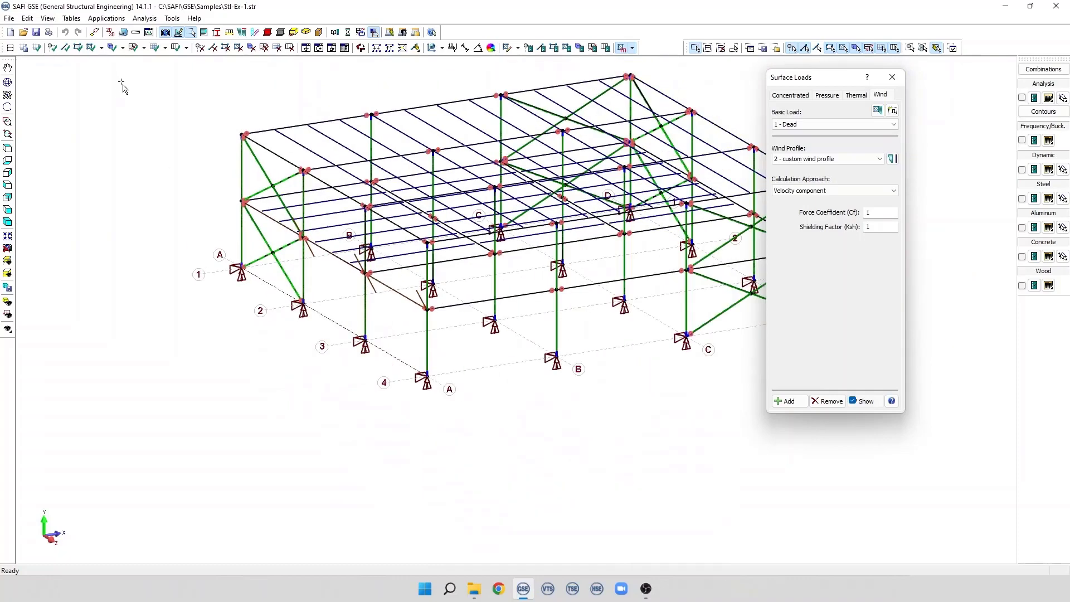
click(91, 47)
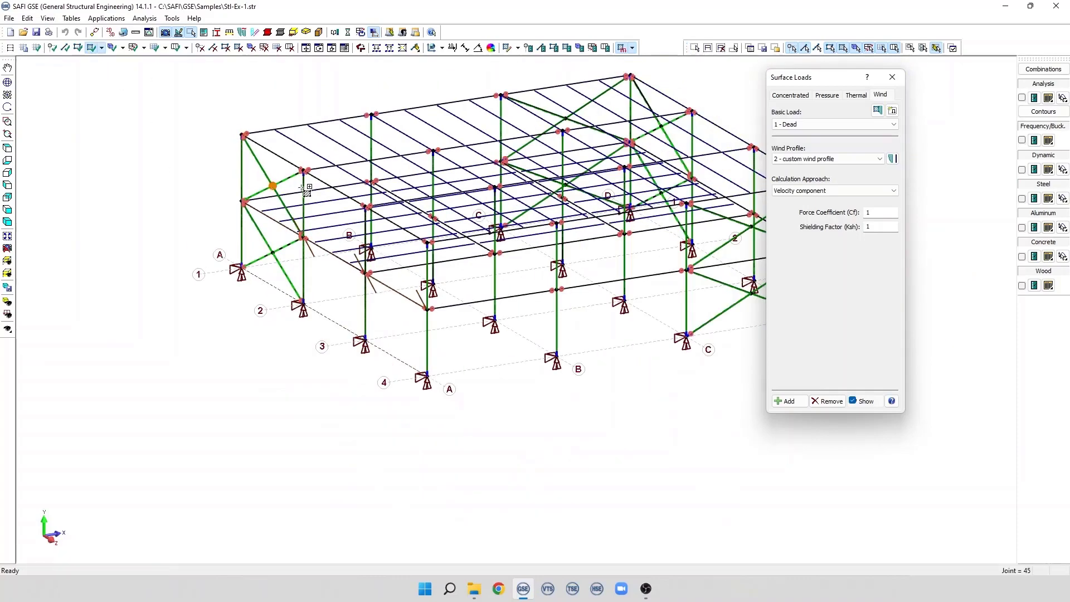
click(366, 207)
click(365, 340)
click(427, 374)
click(427, 243)
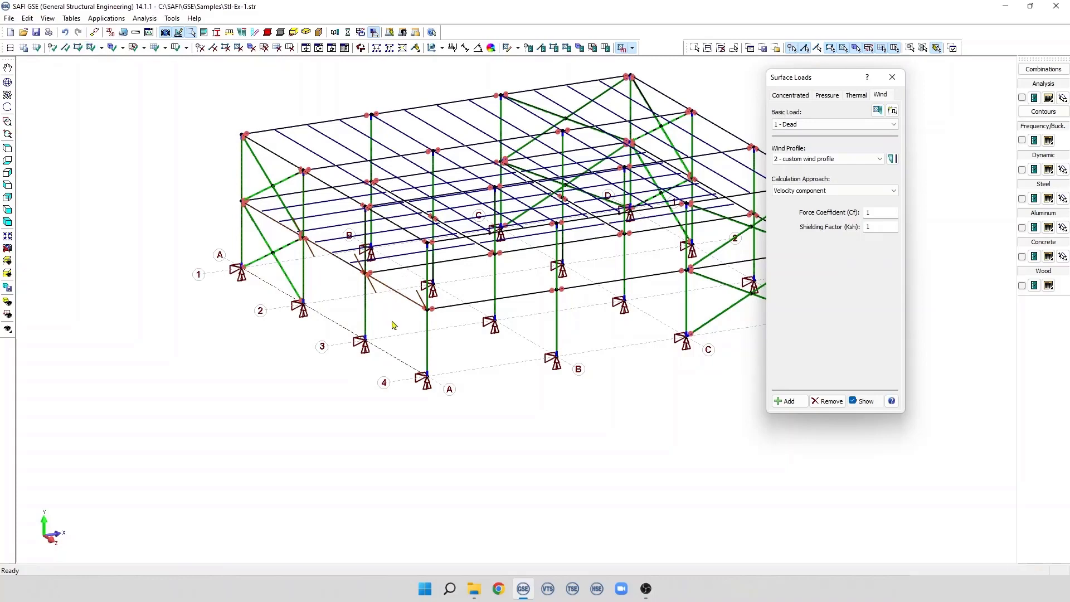
click(382, 338)
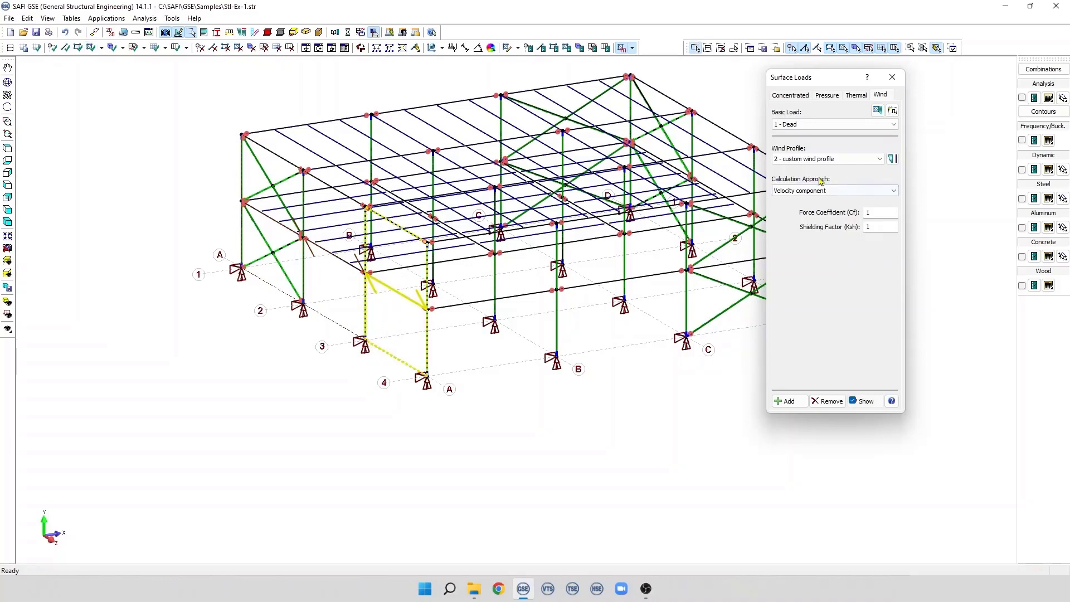
Step: Add the wind load to the selected wall surface and display it together with its pressure profile
click(789, 401)
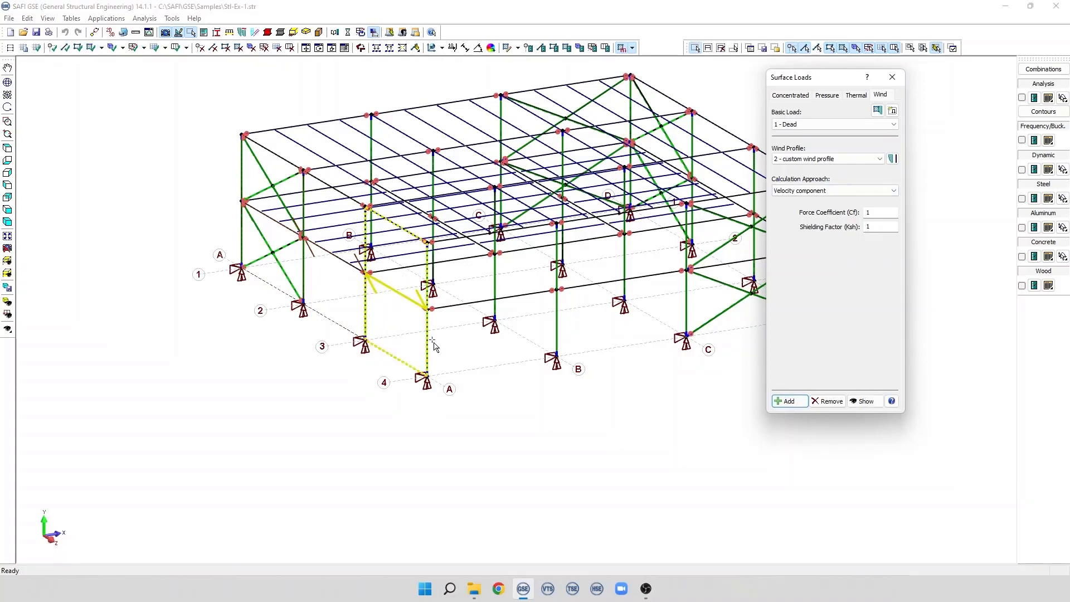
scroll(355, 335, up, 3)
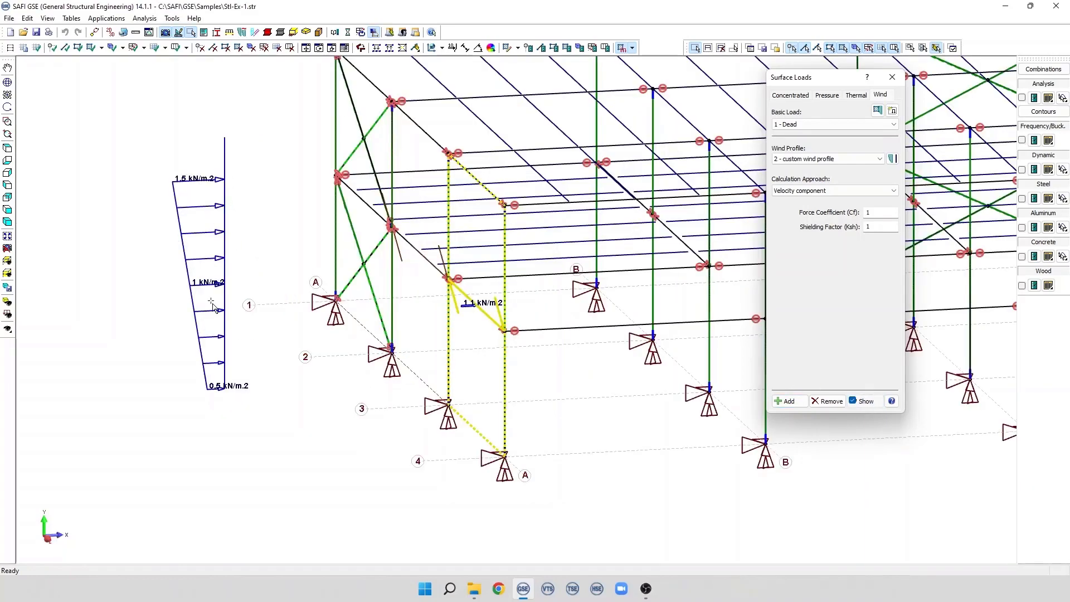
scroll(212, 305, down, 3)
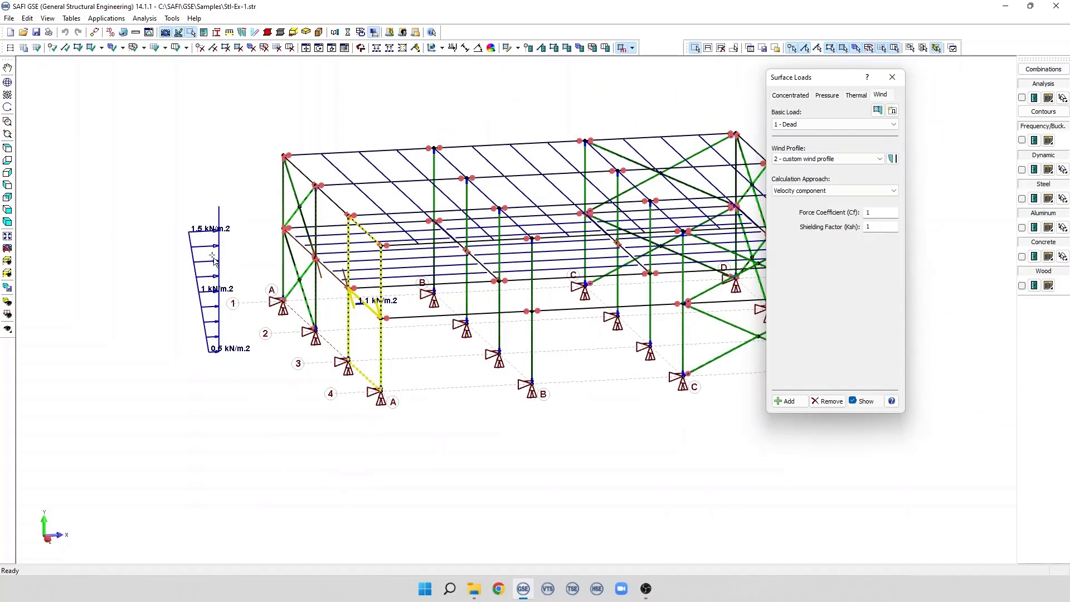
Step: Set the custom wind profile's distribution method to NBCC-2010/2015 and apply Fredericton, New-Brunswick's 1:10 wind pressure of 0.29 kN/m² from the regional data
click(890, 160)
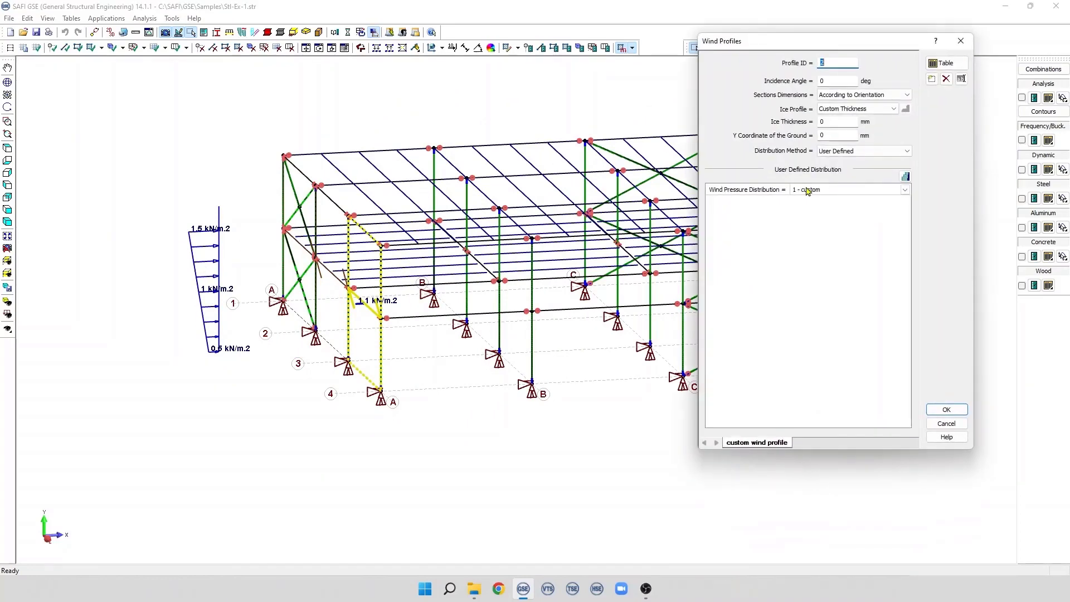
click(906, 152)
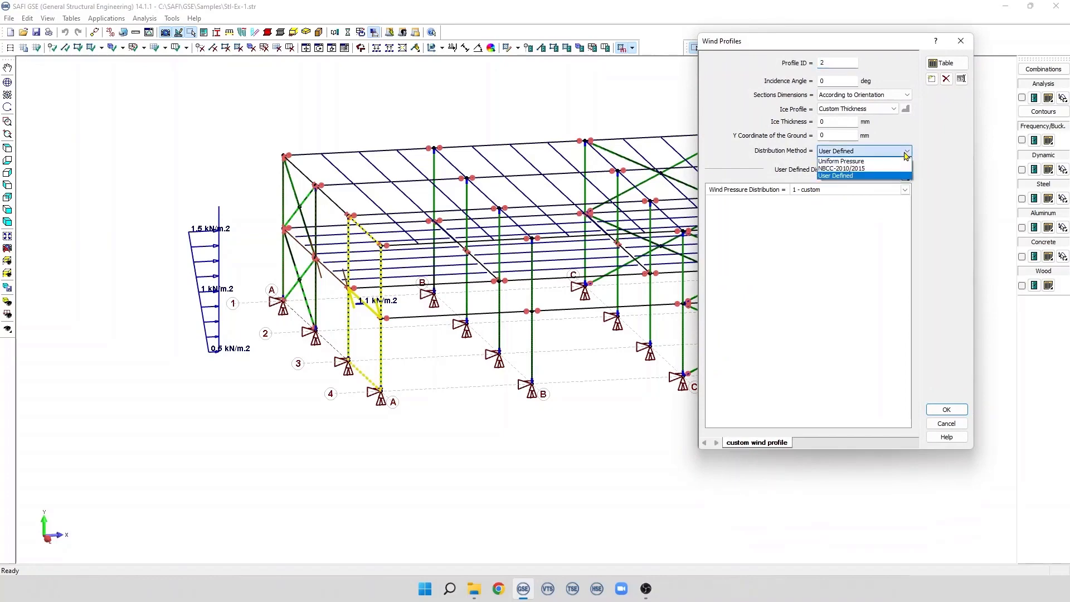
click(848, 169)
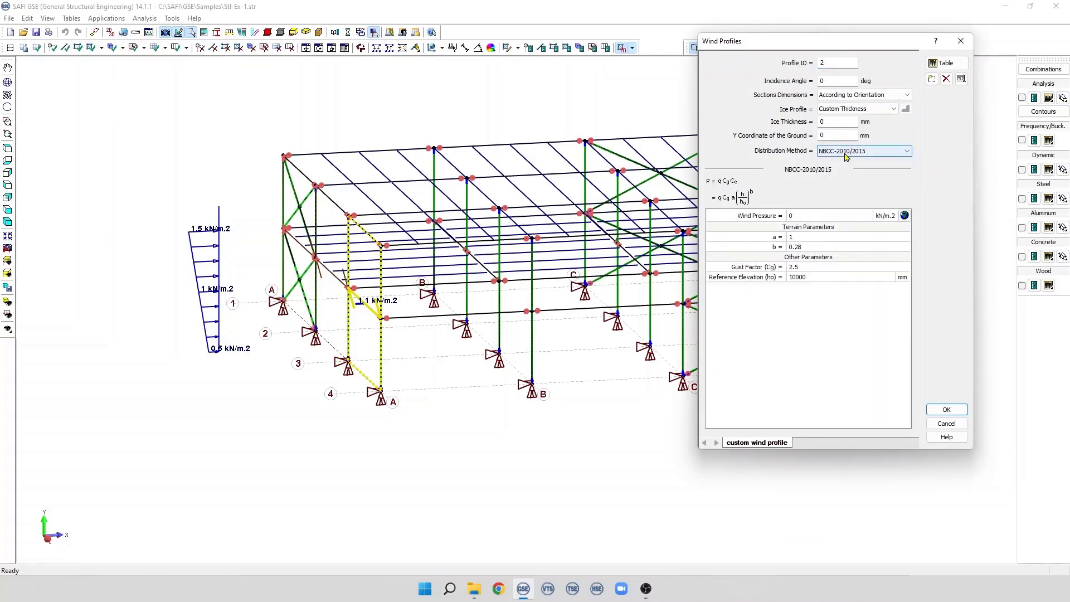
key(Tab)
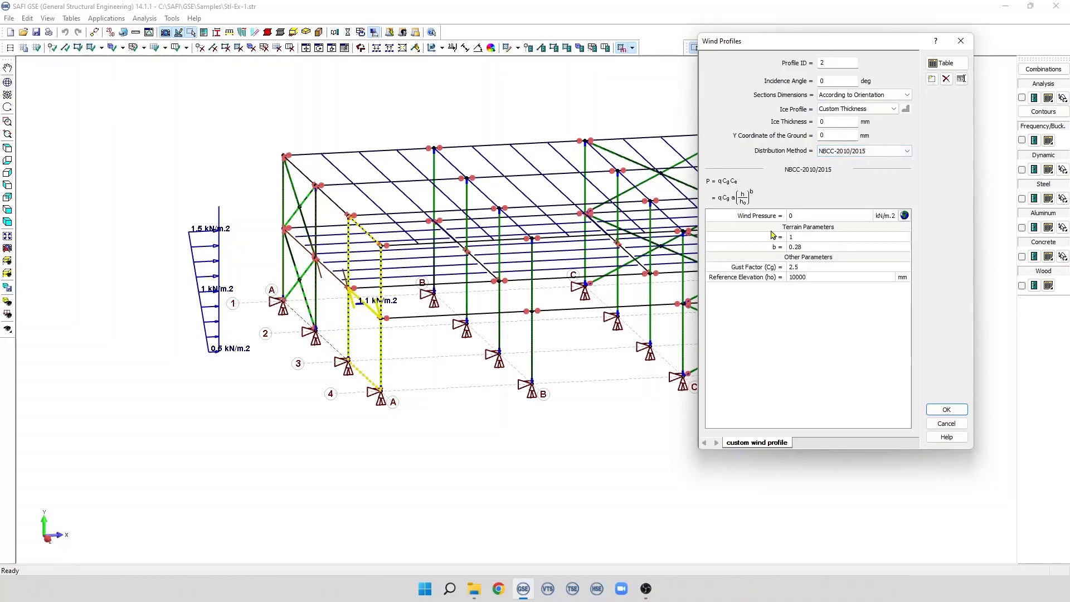
click(904, 216)
double_click(716, 146)
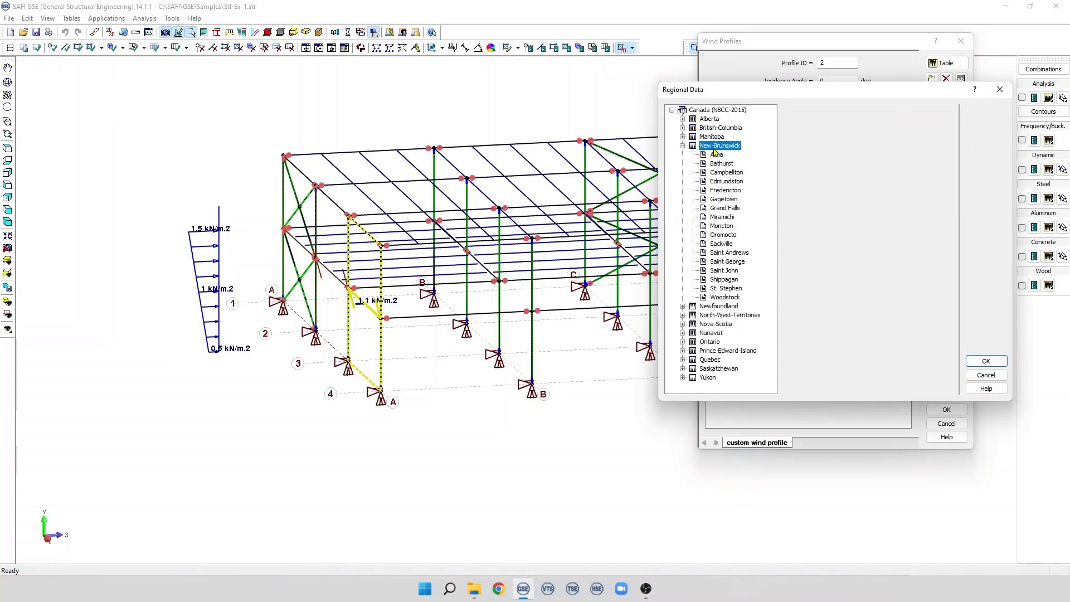
click(719, 191)
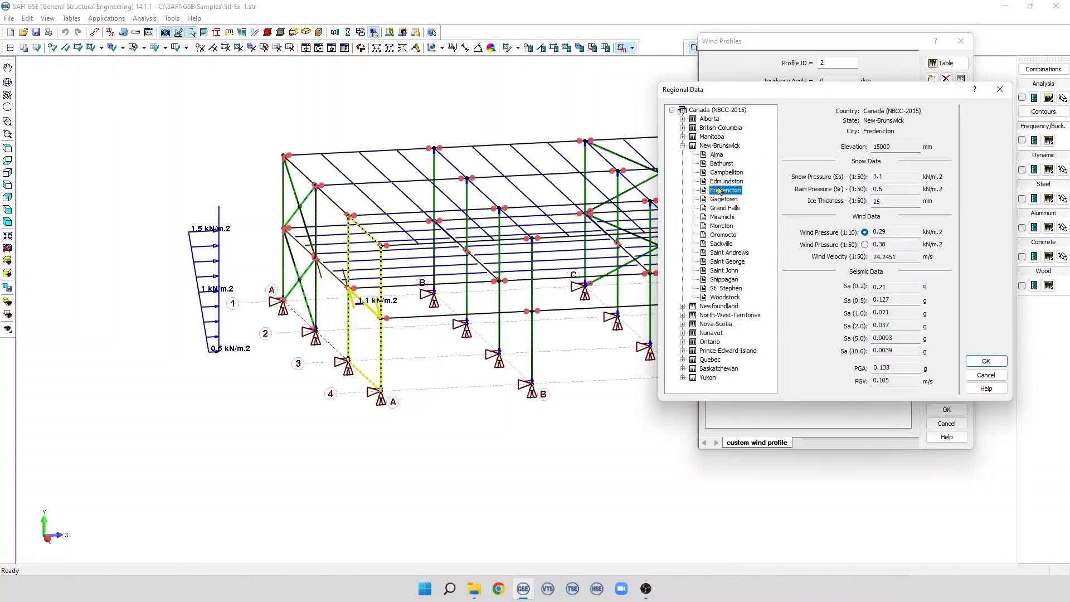
click(1001, 364)
Step: Keep terrain parameters a = 1 and b = 0.28, gust factor 2.5 and reference elevation 10000 mm, and confirm the wind profile
click(808, 238)
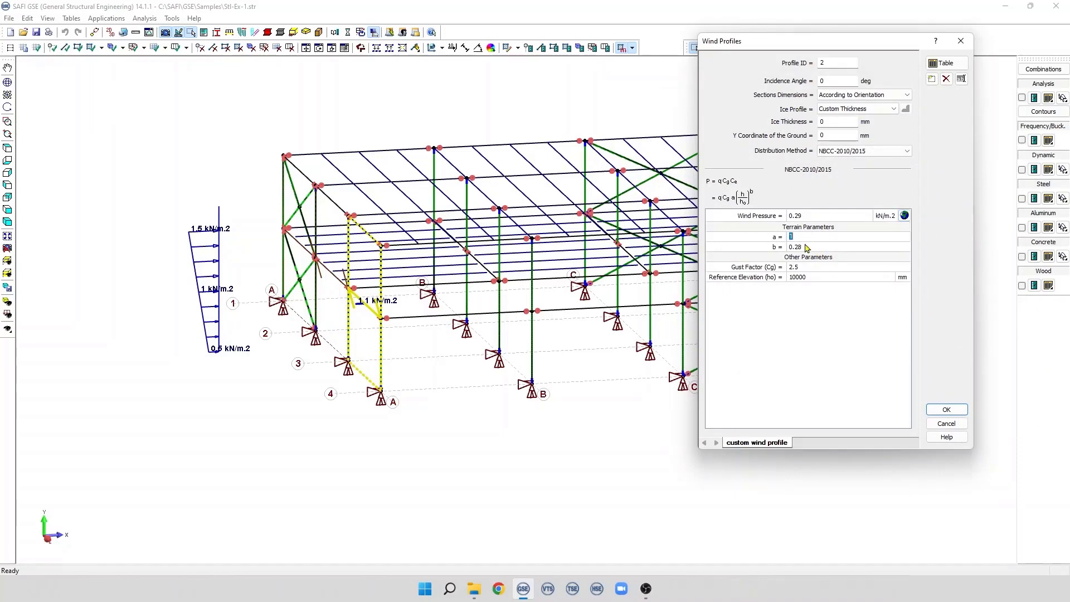
click(806, 246)
click(809, 267)
click(802, 278)
click(946, 410)
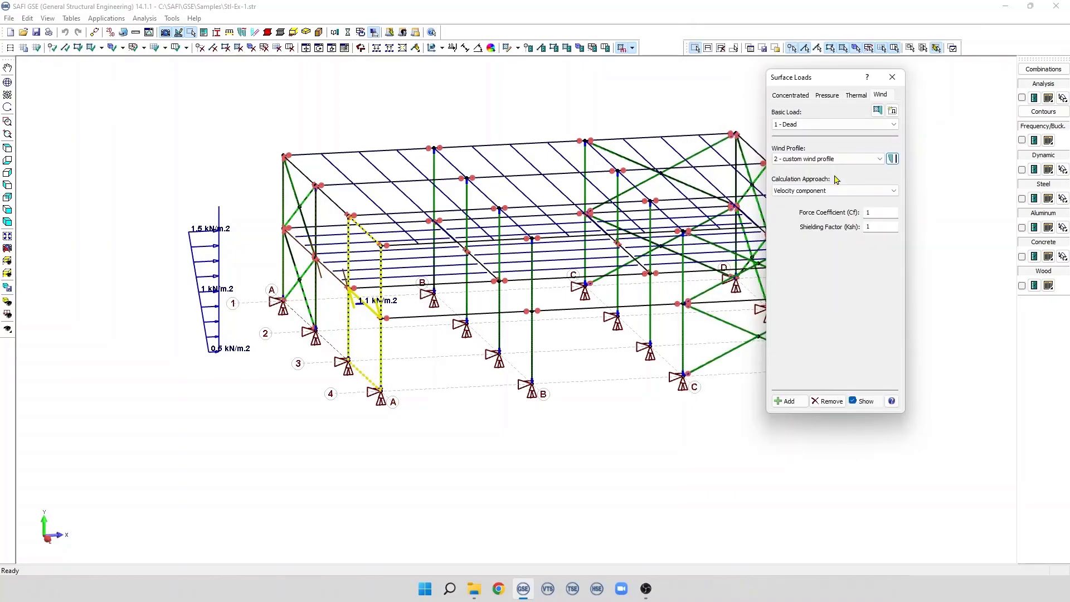
Step: Review the surface wind loads table for the wall surface's force components, pressure, projected area and elevation, and close it without changes
click(877, 110)
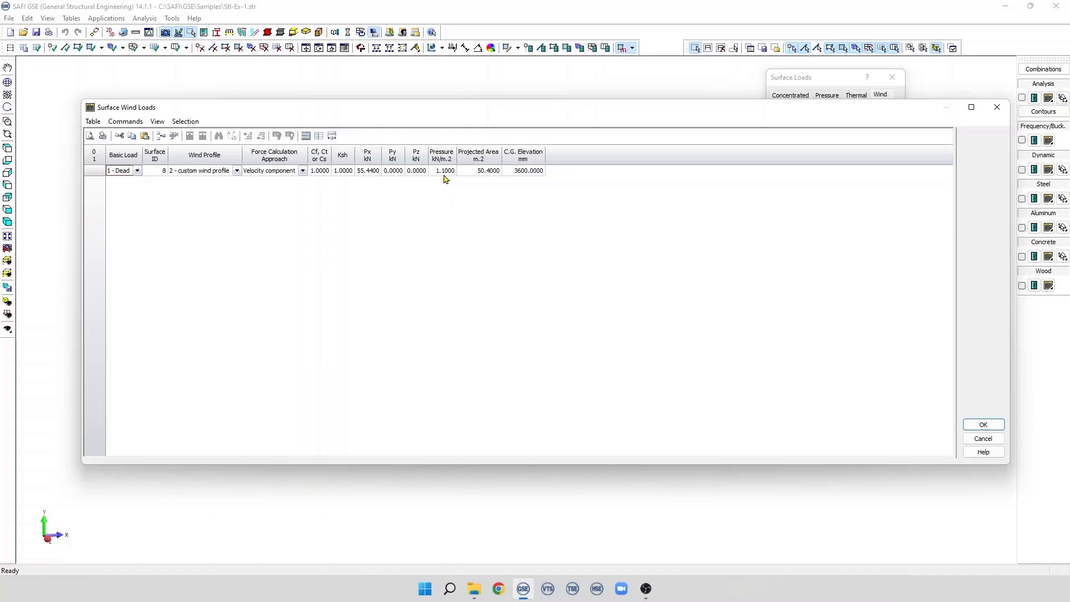
key(Escape)
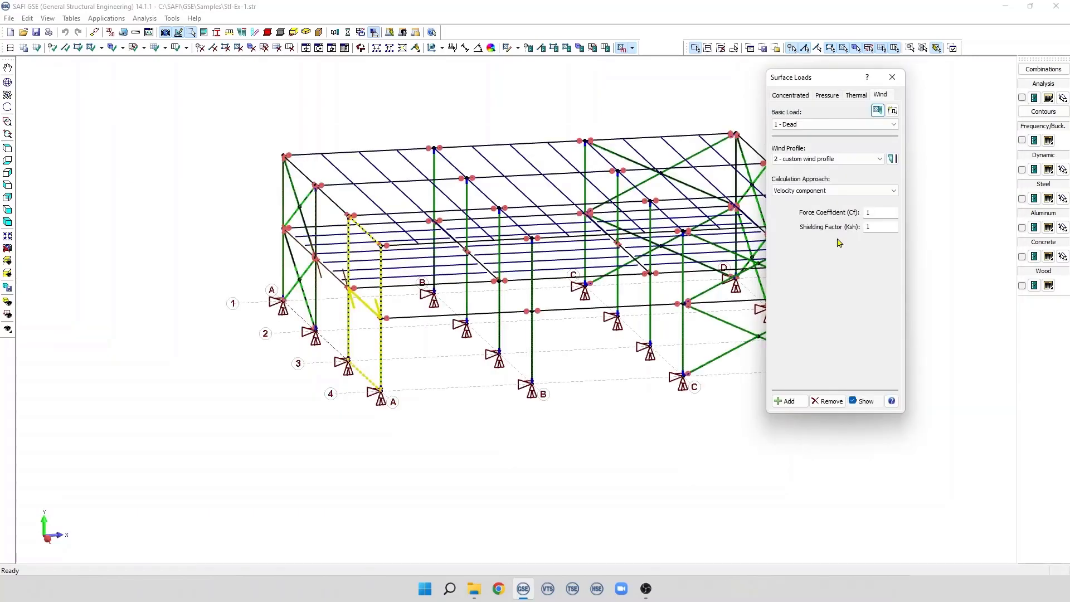